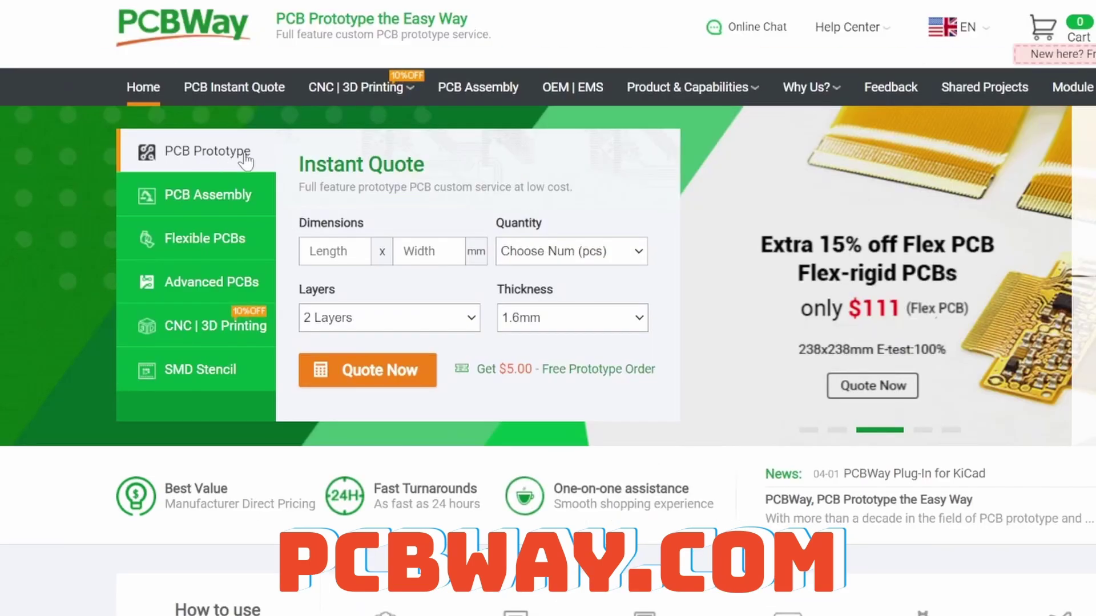
Browse the Flexible PCB and CNC | 3D Printing forms, then review the quick-order PCB quote.
click(217, 240)
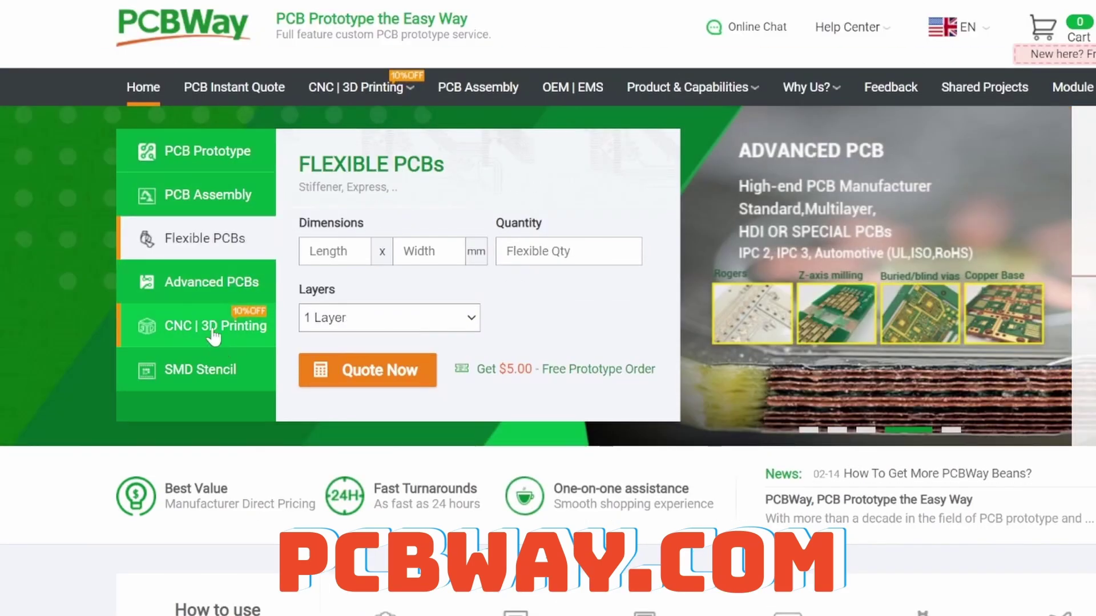
click(213, 331)
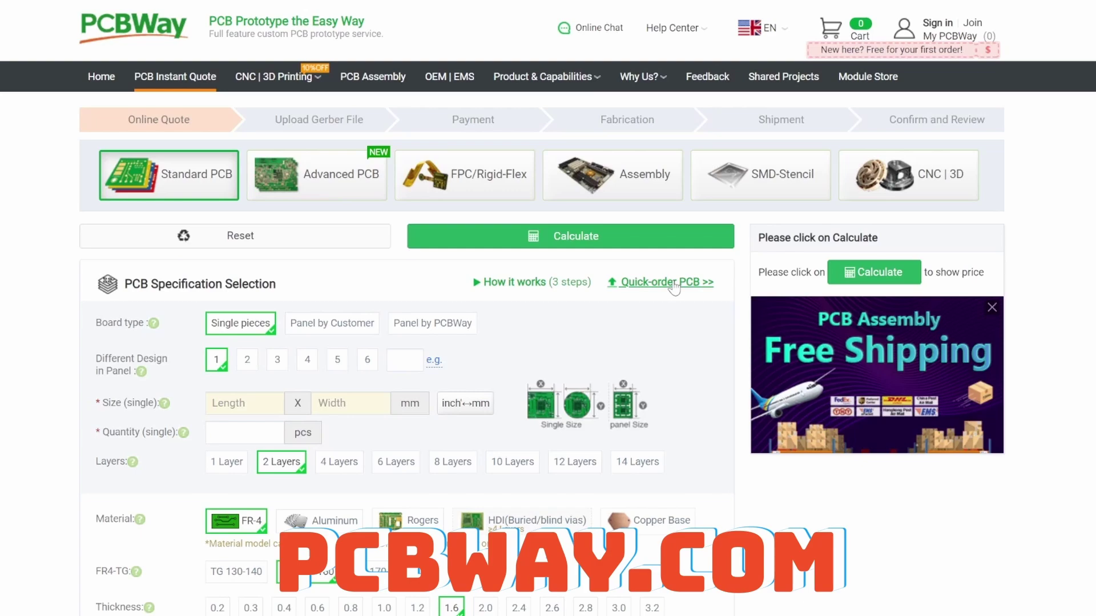
click(673, 284)
scroll(473, 208, down, 5)
scroll(471, 205, down, 15)
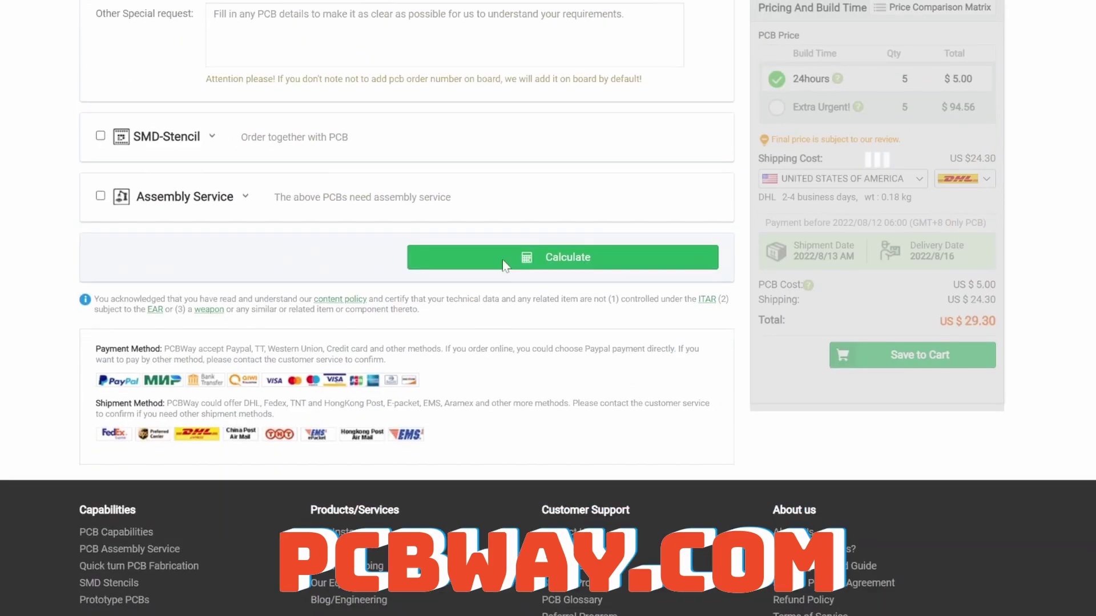
scroll(492, 274, up, 5)
click(496, 272)
scroll(369, 252, up, 4)
scroll(359, 234, up, 8)
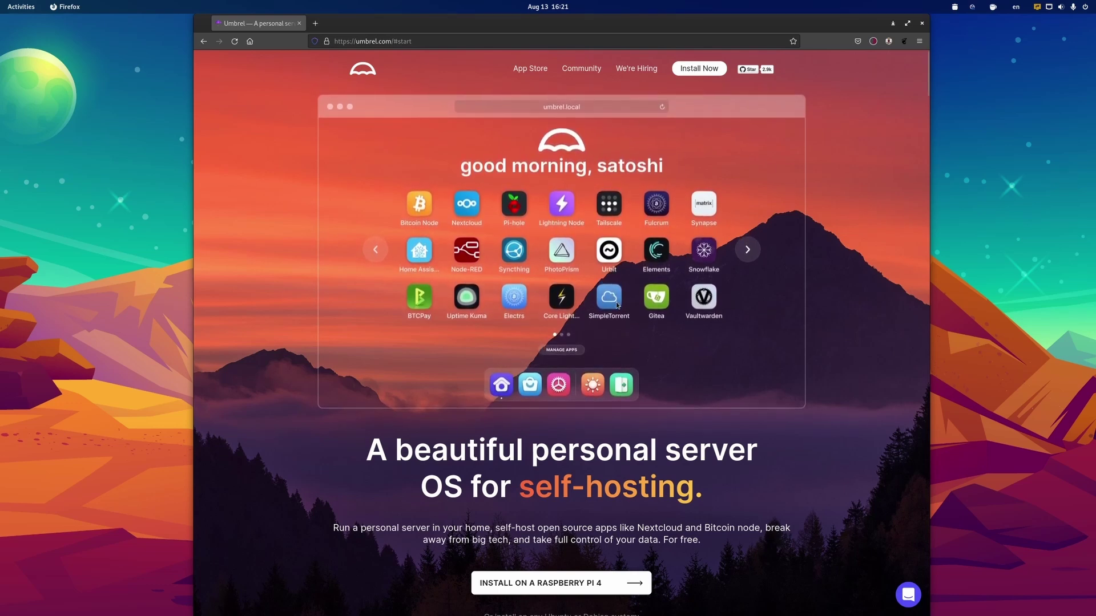
Scroll the umbrel.com homepage down to the Install Umbrel anywhere section.
scroll(617, 305, down, 3)
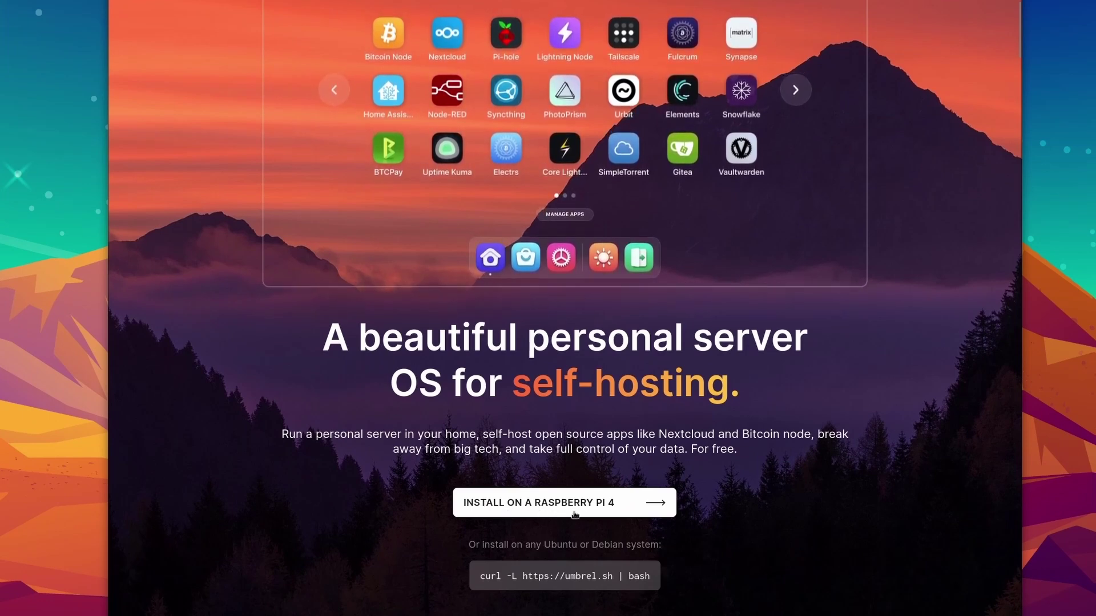
scroll(579, 516, down, 20)
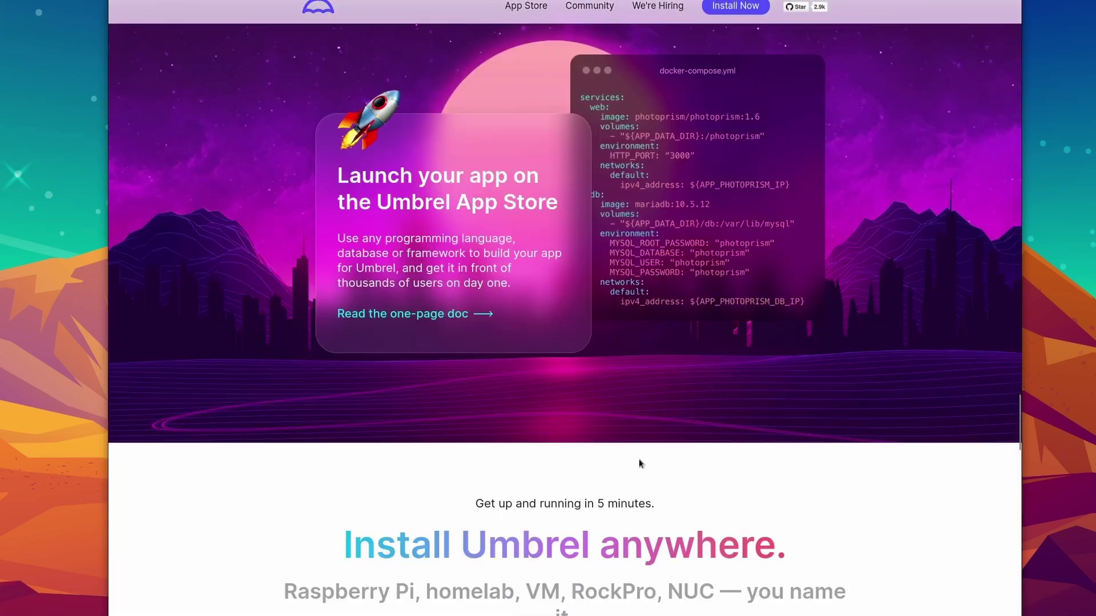
scroll(639, 464, down, 5)
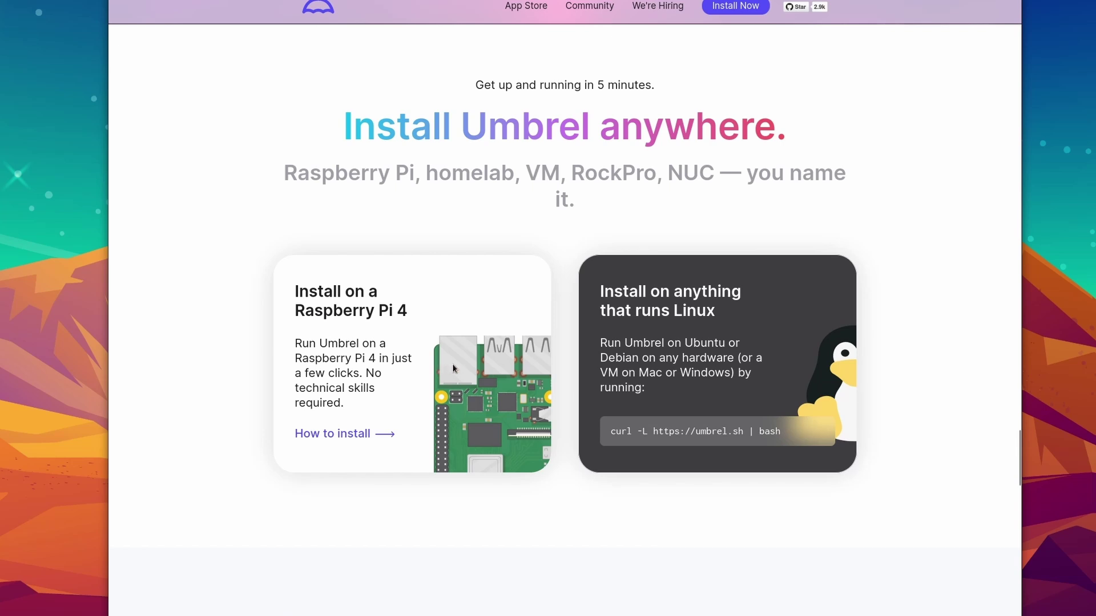
scroll(365, 411, down, 1)
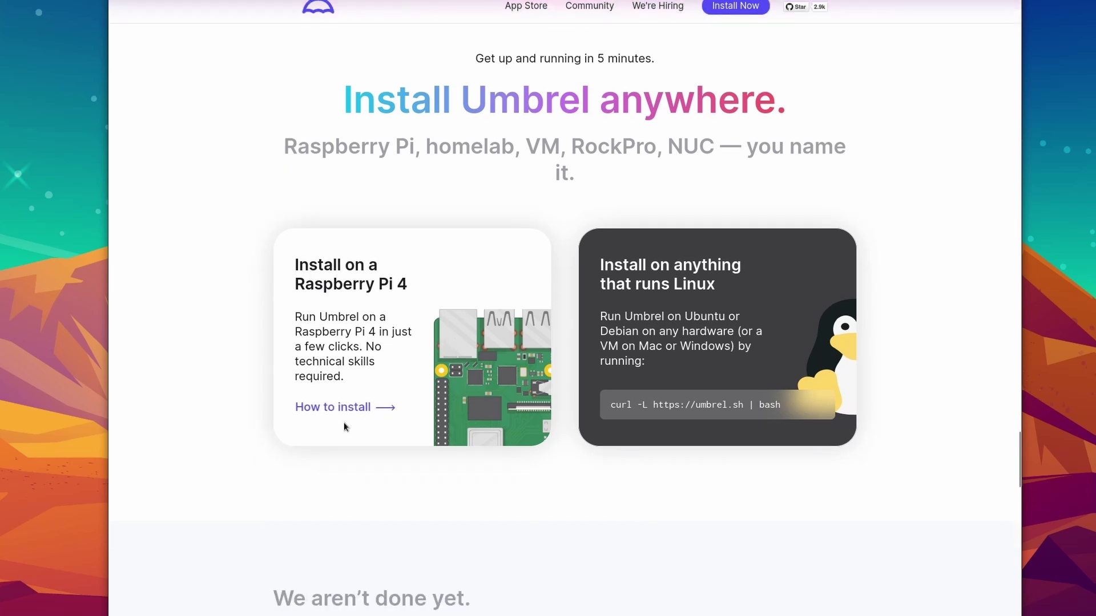
In the Raspberry Pi 4 guide, download the Umbrel OS image and advance to Step 3.
click(348, 412)
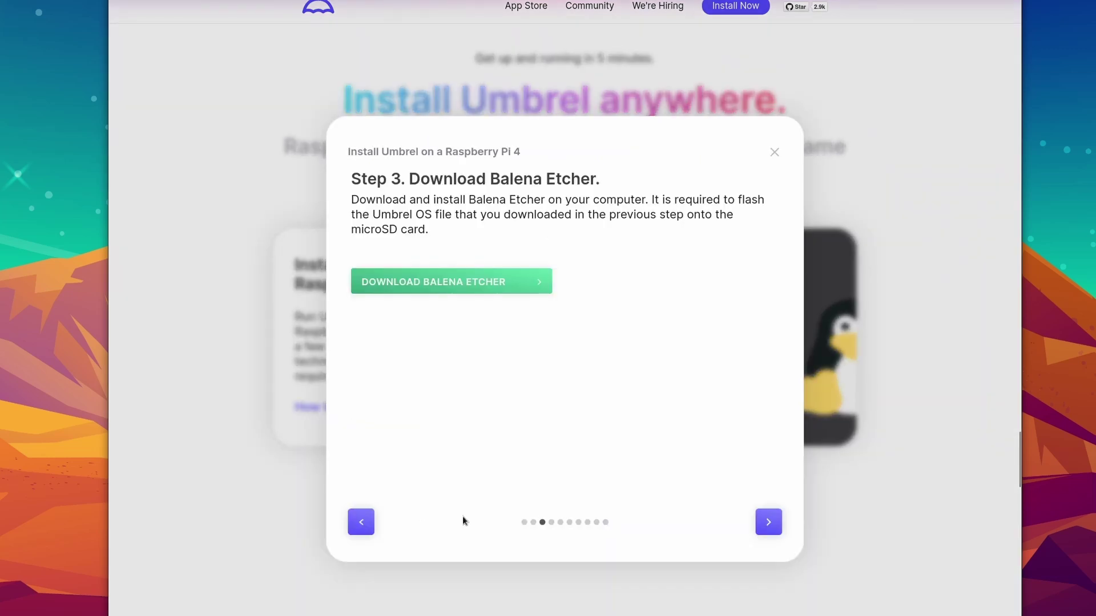
click(523, 522)
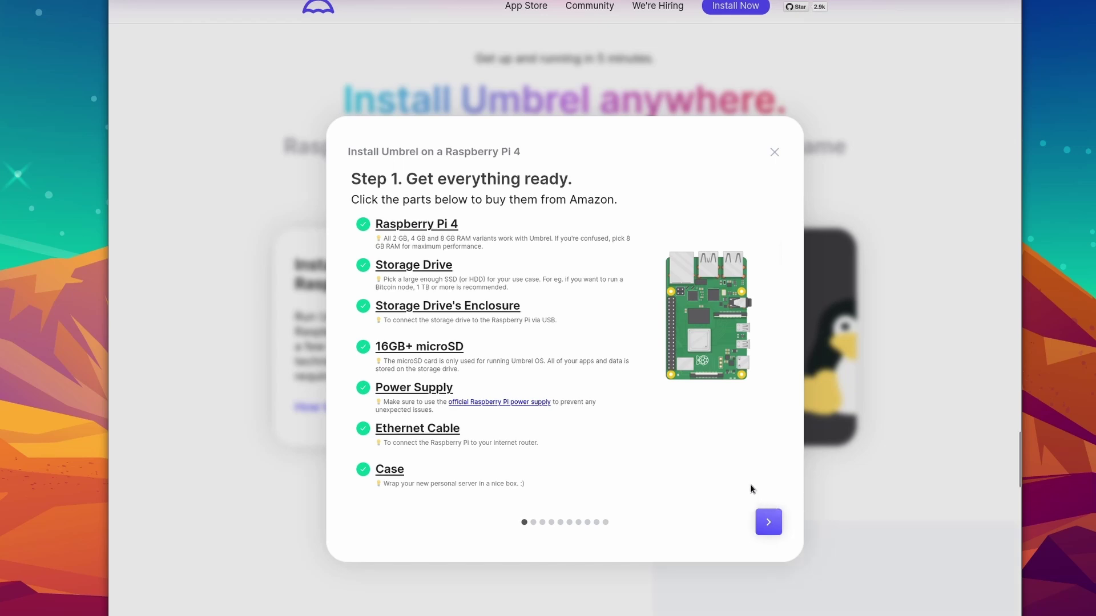
click(769, 520)
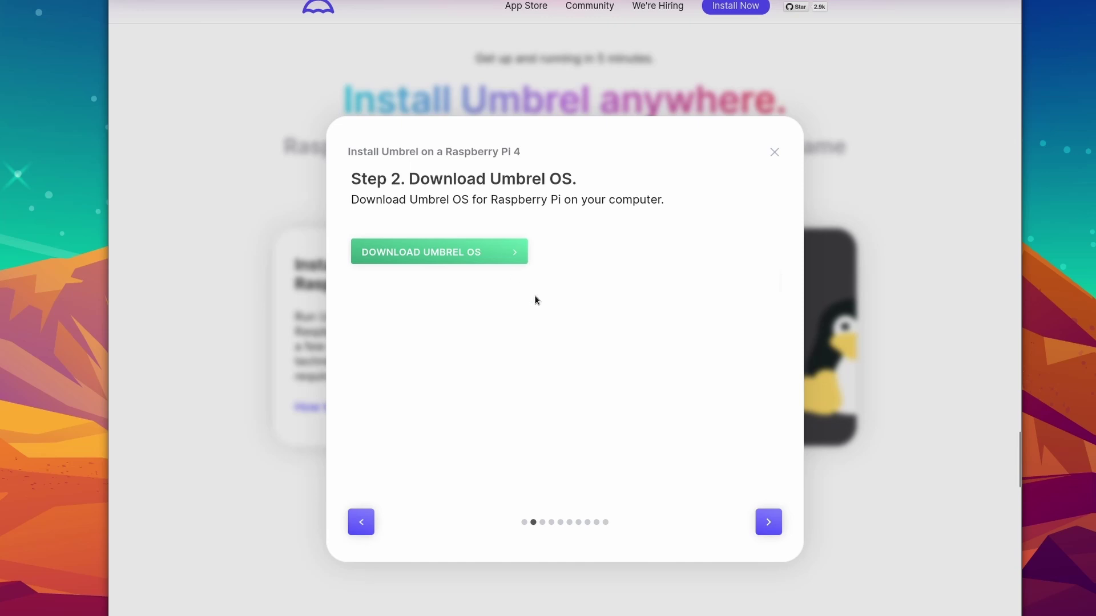
click(465, 257)
click(768, 522)
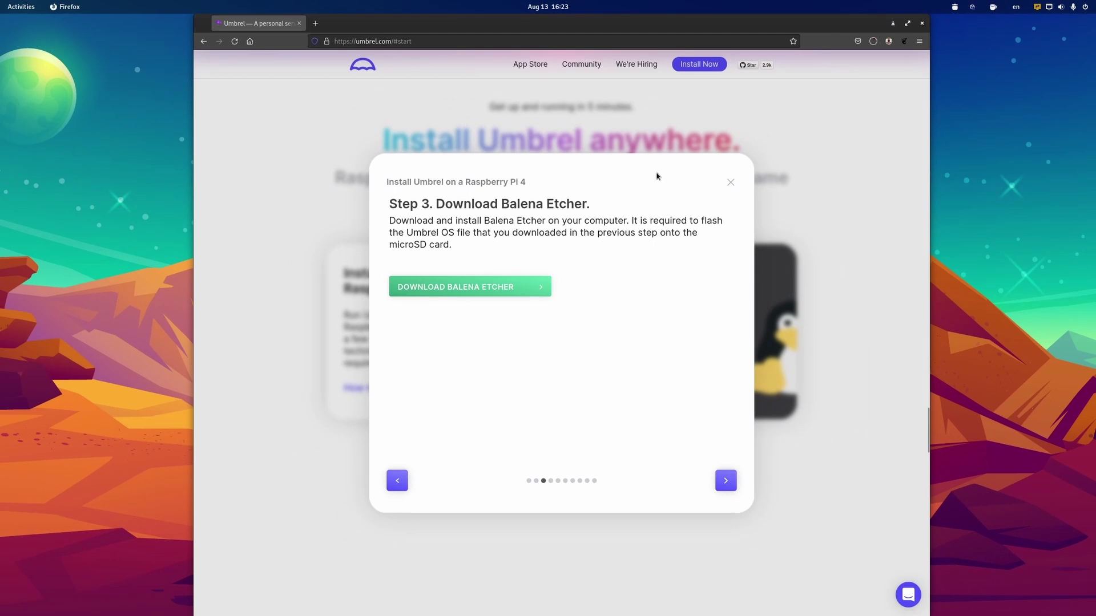
Launch Raspberry Pi Imager via an 'ima' search, centre its window and minimize Firefox.
key(super)
text(ima)
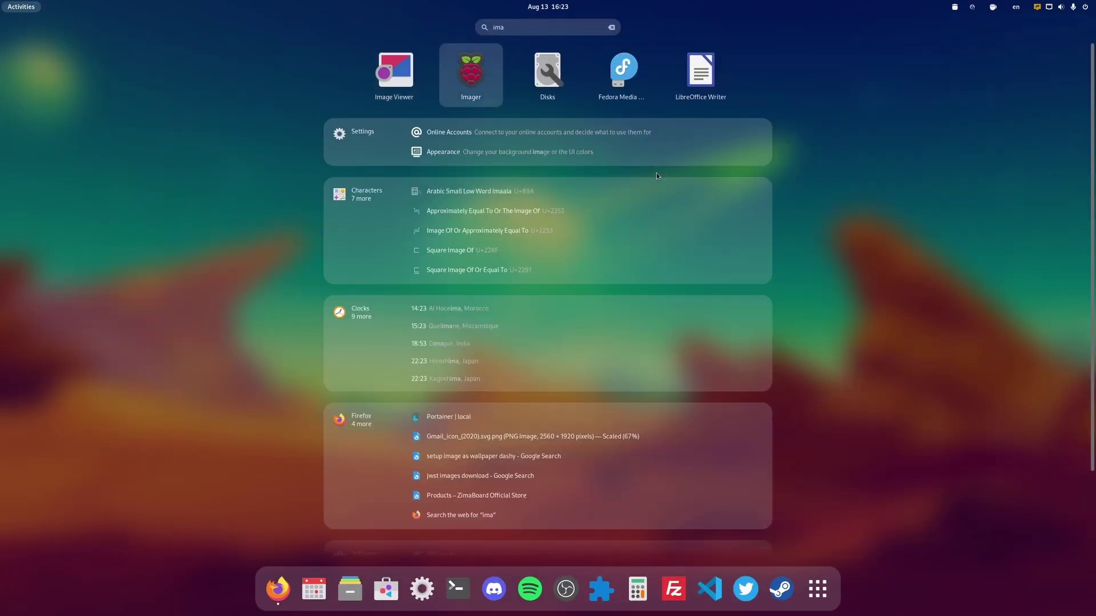
key(Return)
drag(165, 21, 591, 237)
click(893, 24)
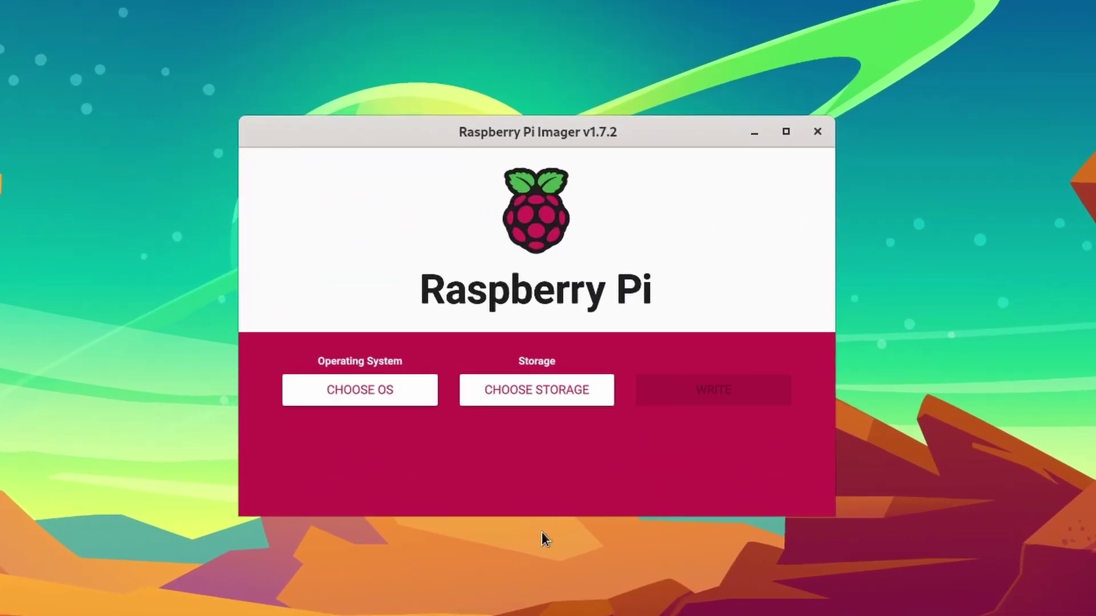
Choose the custom umbrel-os-v0.5.0.zip image as the operating system to flash.
drag(480, 119, 501, 139)
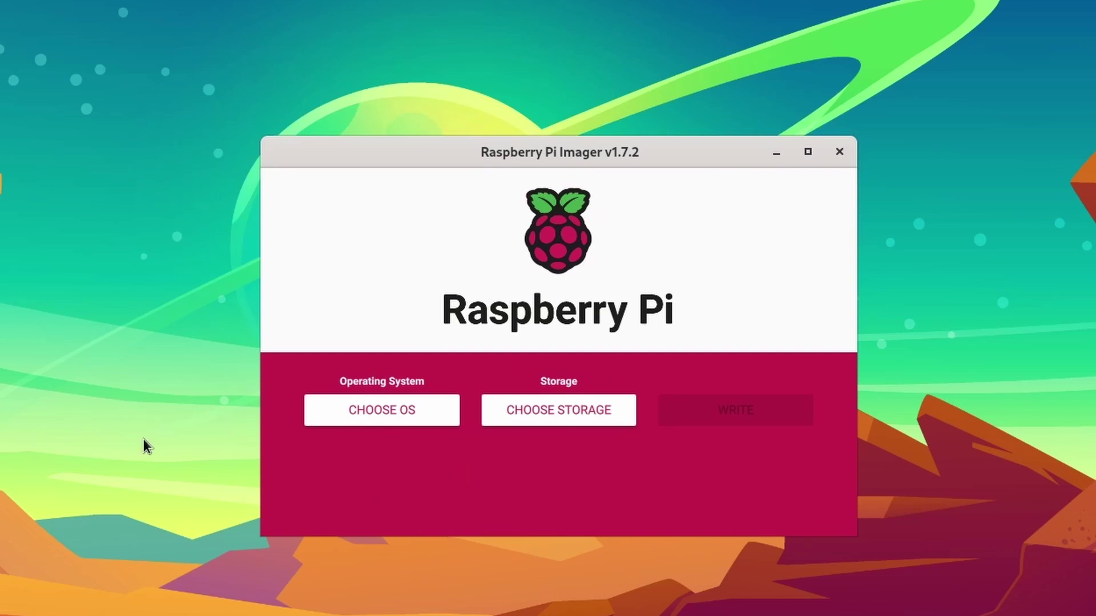
click(405, 417)
scroll(406, 420, down, 5)
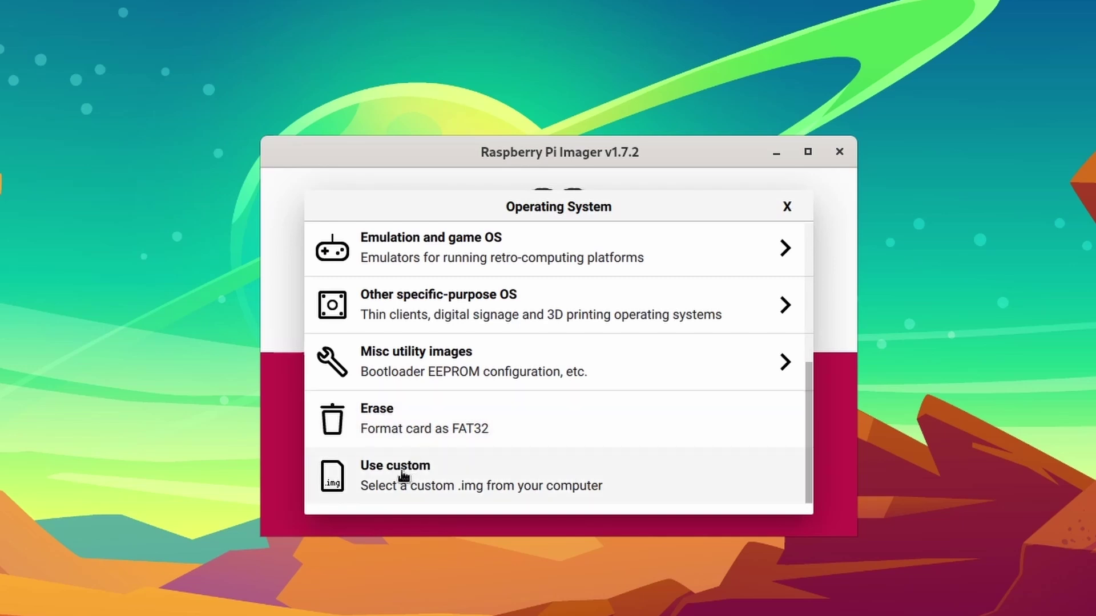
Select the 15.9 GB Generic Mass-Storage card as the target storage.
mouse_move(512, 151)
mouse_down()
mouse_move(489, 127)
mouse_move(517, 154)
mouse_up()
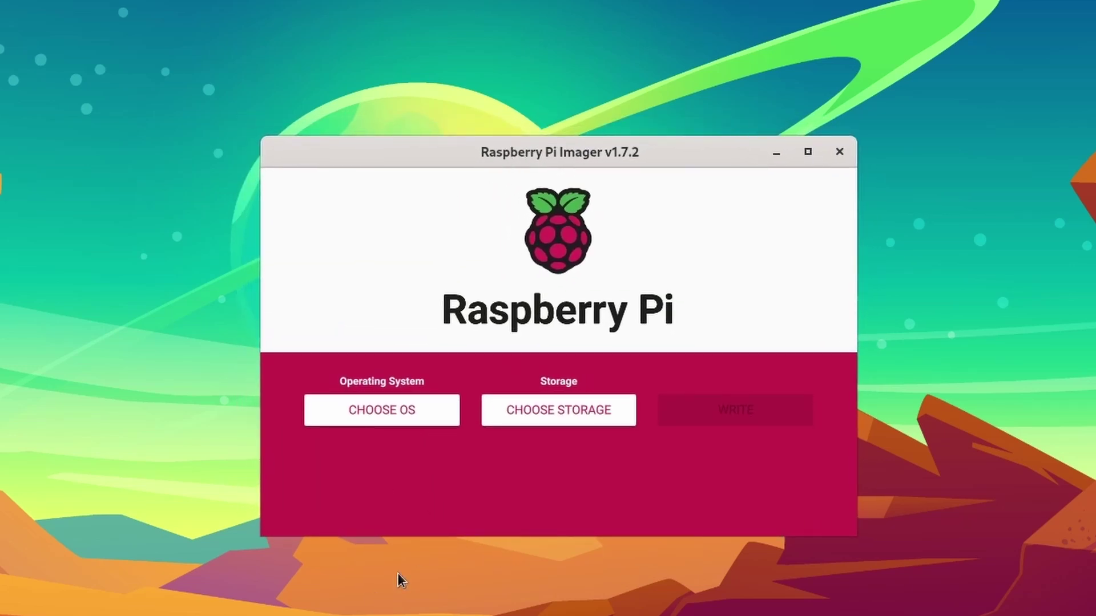
click(542, 410)
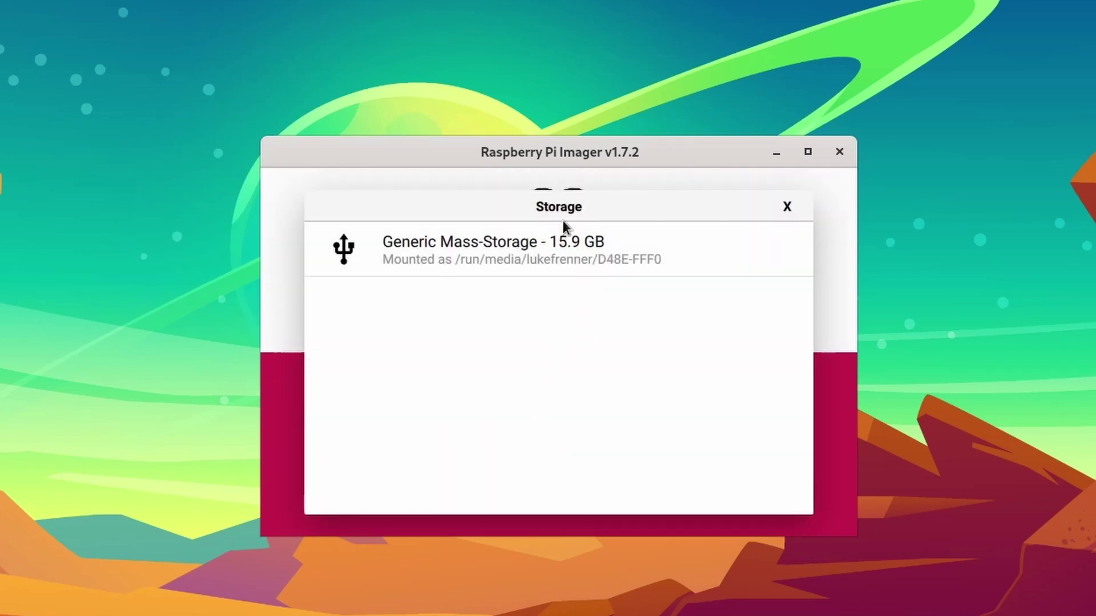
click(604, 254)
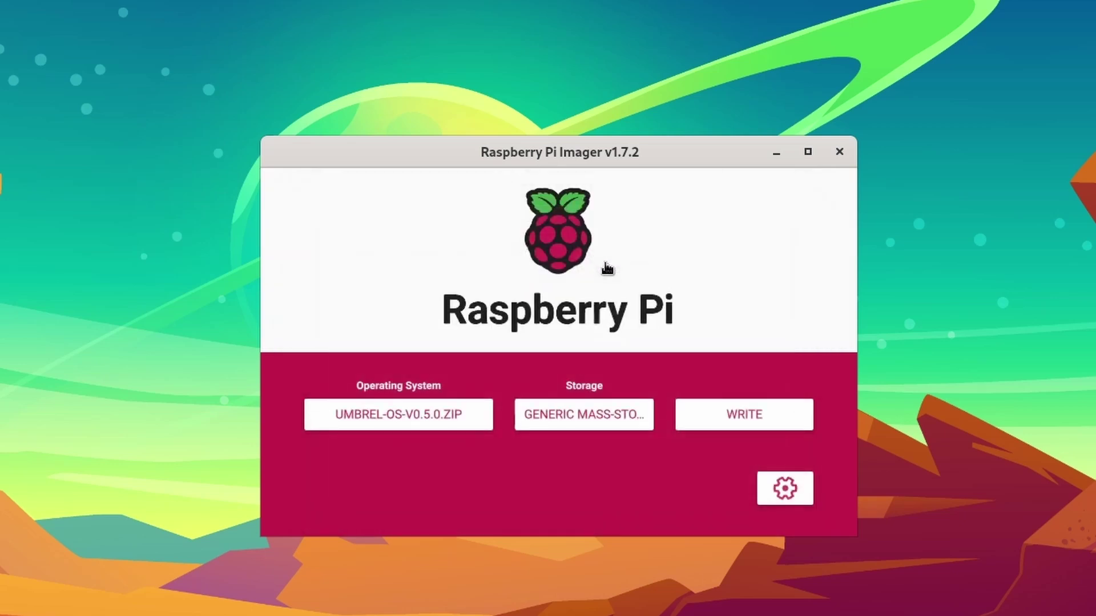
Write the Umbrel image to the card, confirming that its existing data will be erased.
click(748, 421)
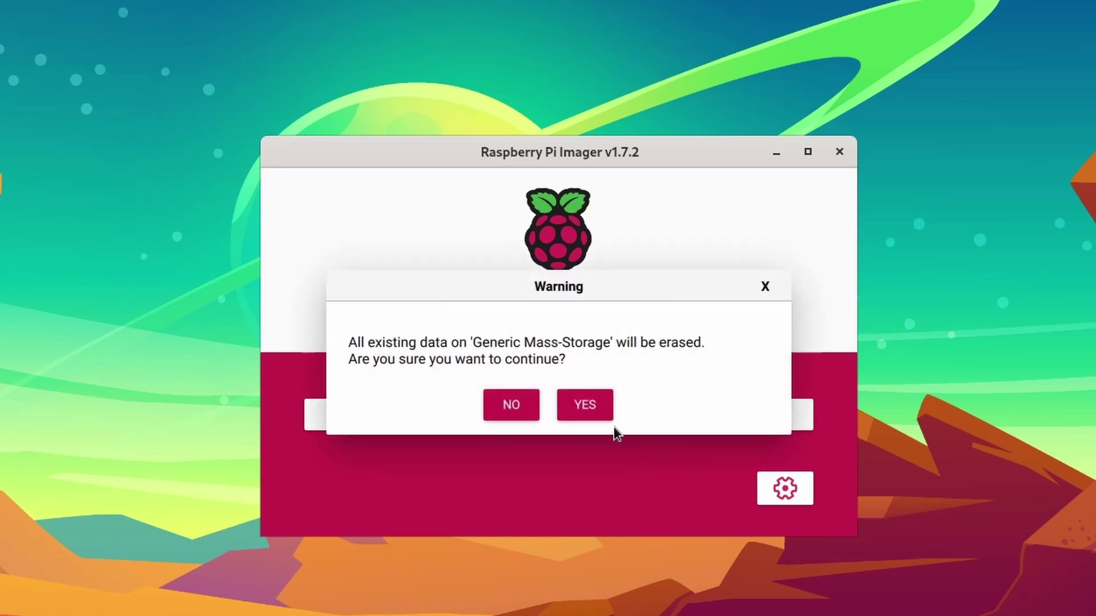
click(591, 406)
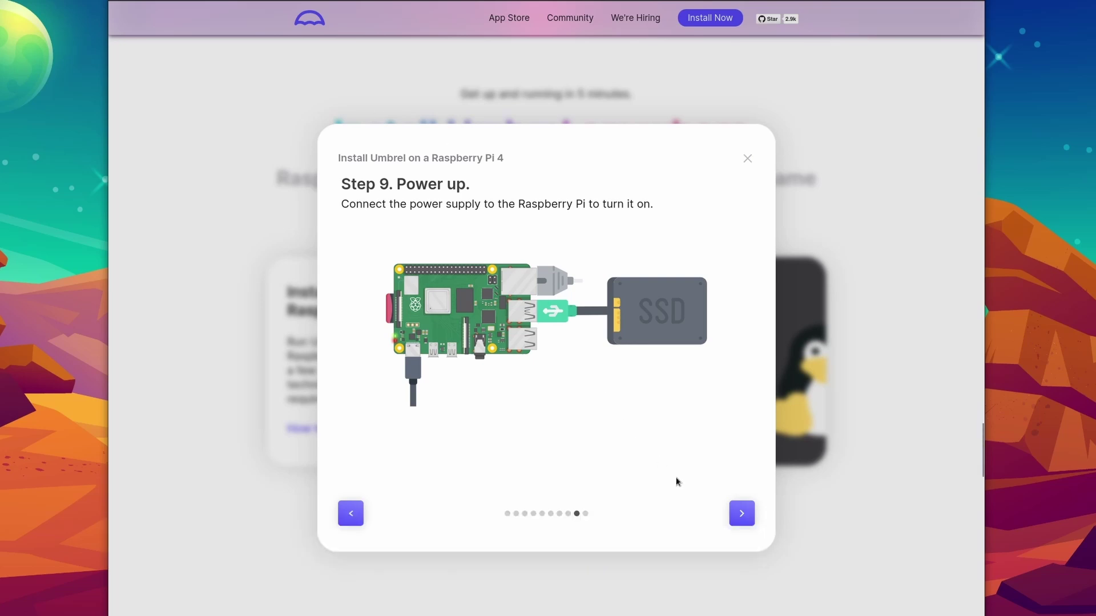
click(743, 514)
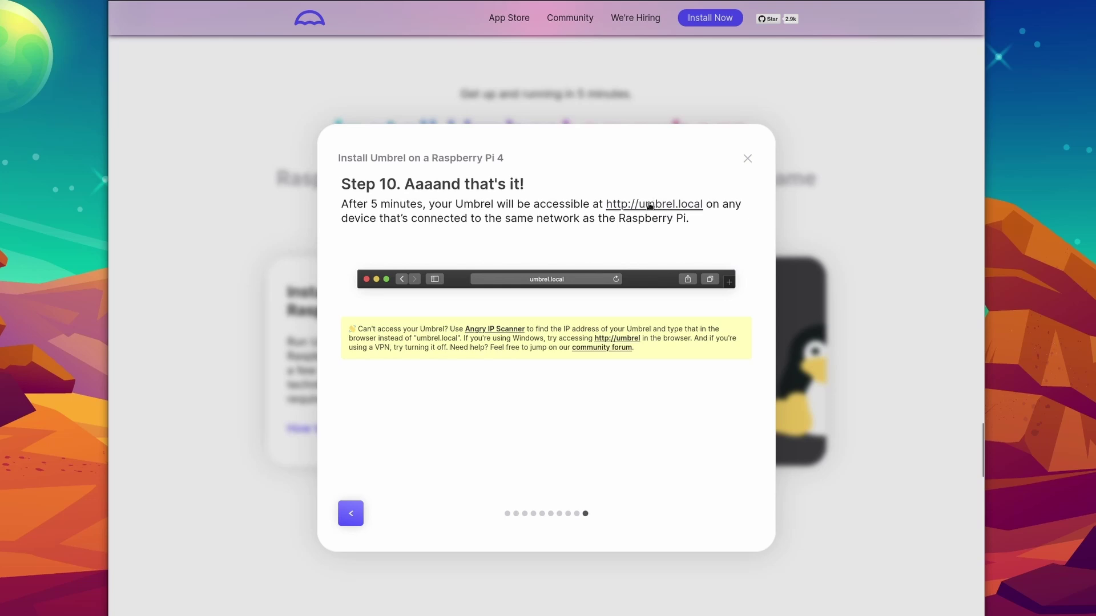
Open the umbrel.local link in a new tab to load the Umbrel welcome page.
right_click(650, 206)
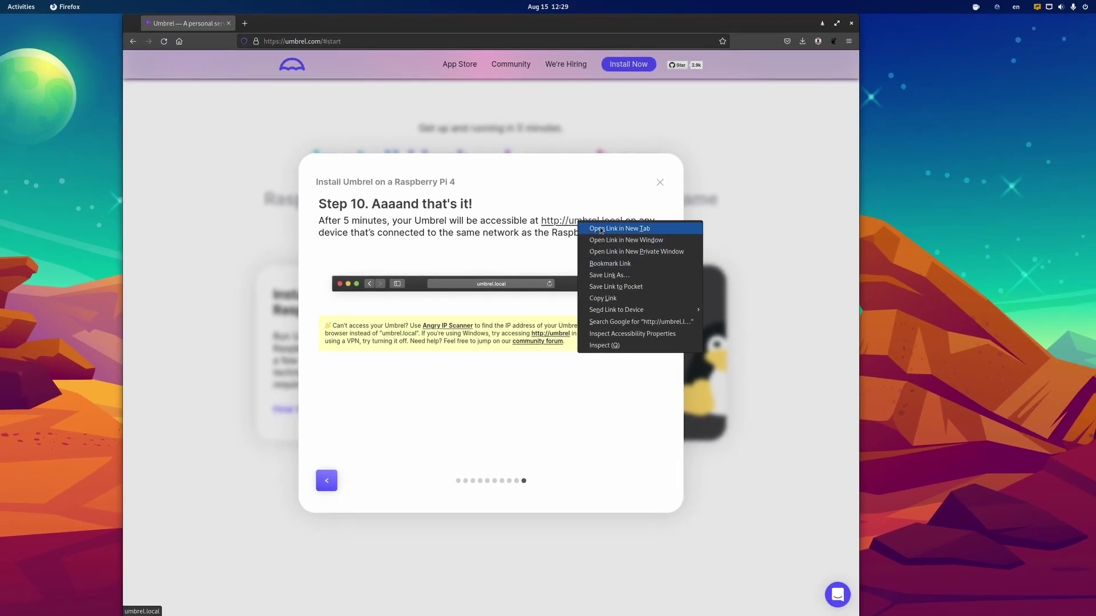
click(606, 228)
click(283, 26)
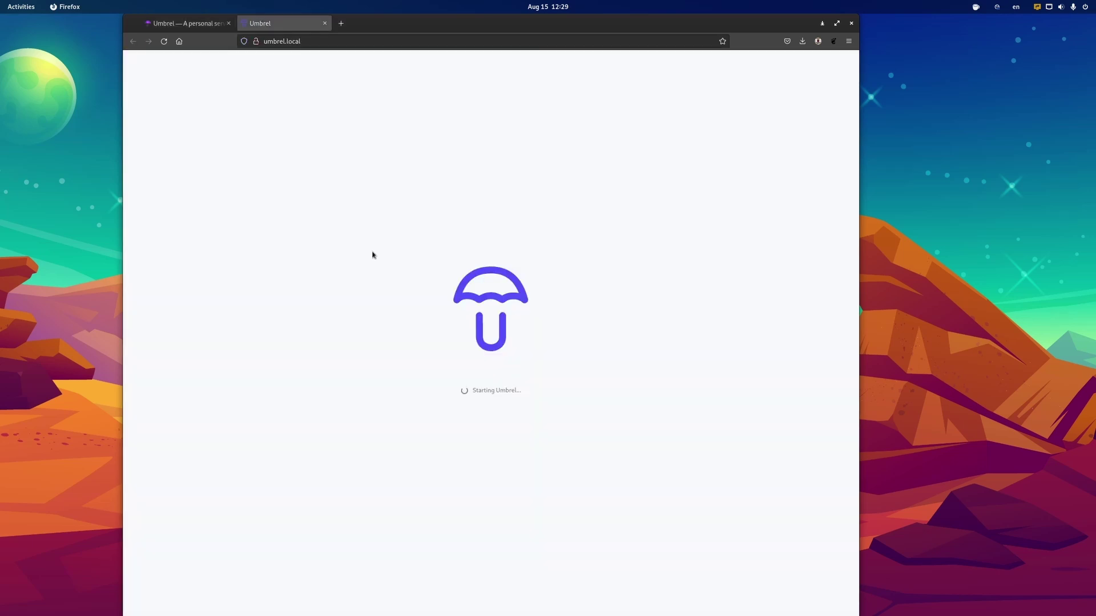
click(211, 26)
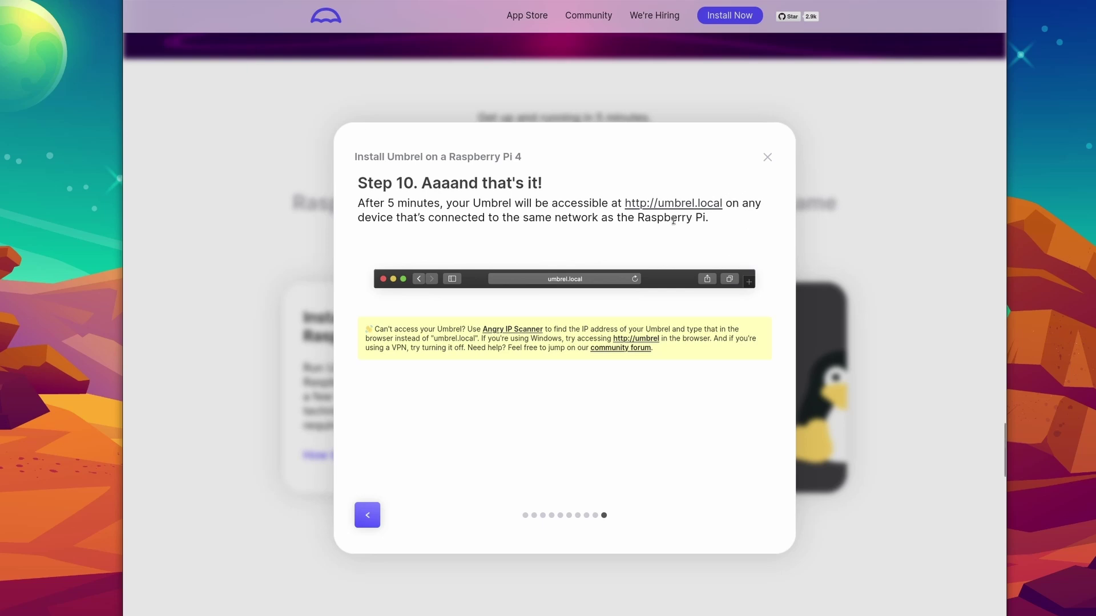
scroll(534, 334, down, 1)
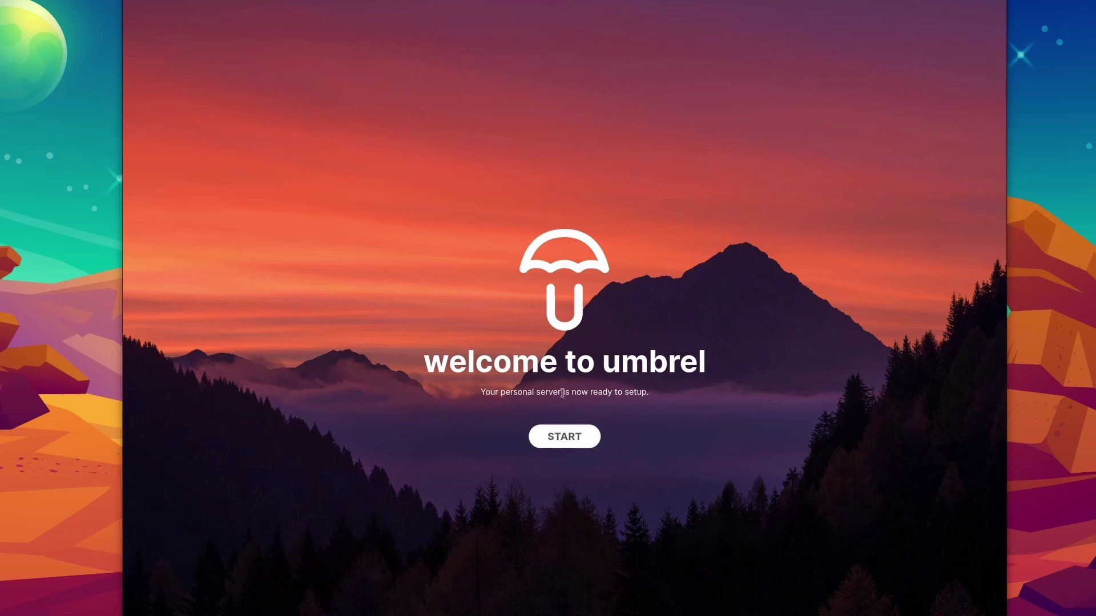
Start Umbrel setup, enter the account name and password, and pass the Congratulations screen.
click(583, 436)
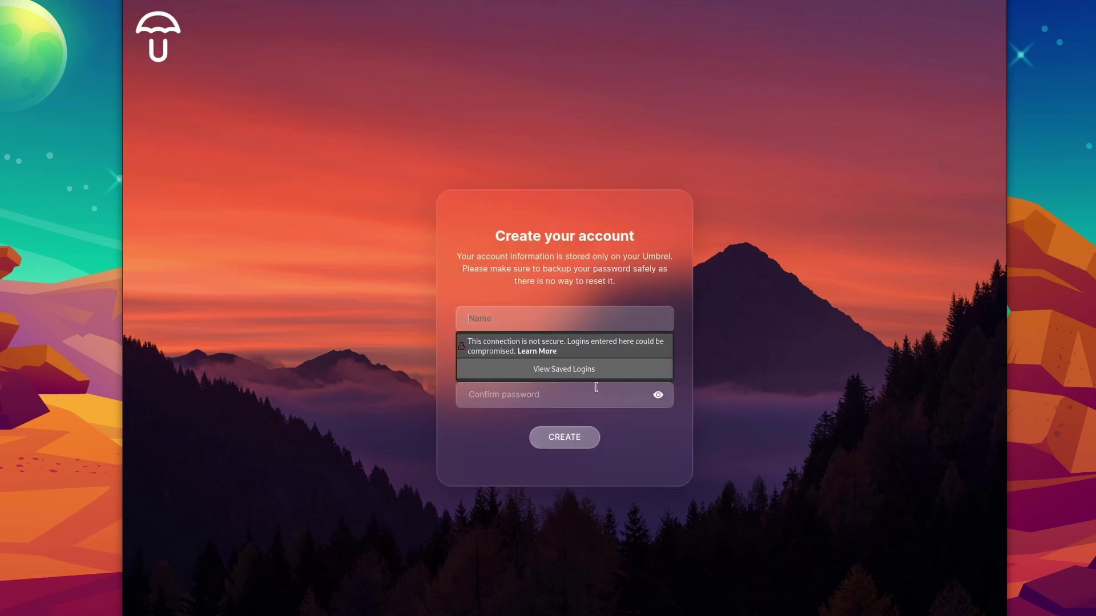
click(564, 323)
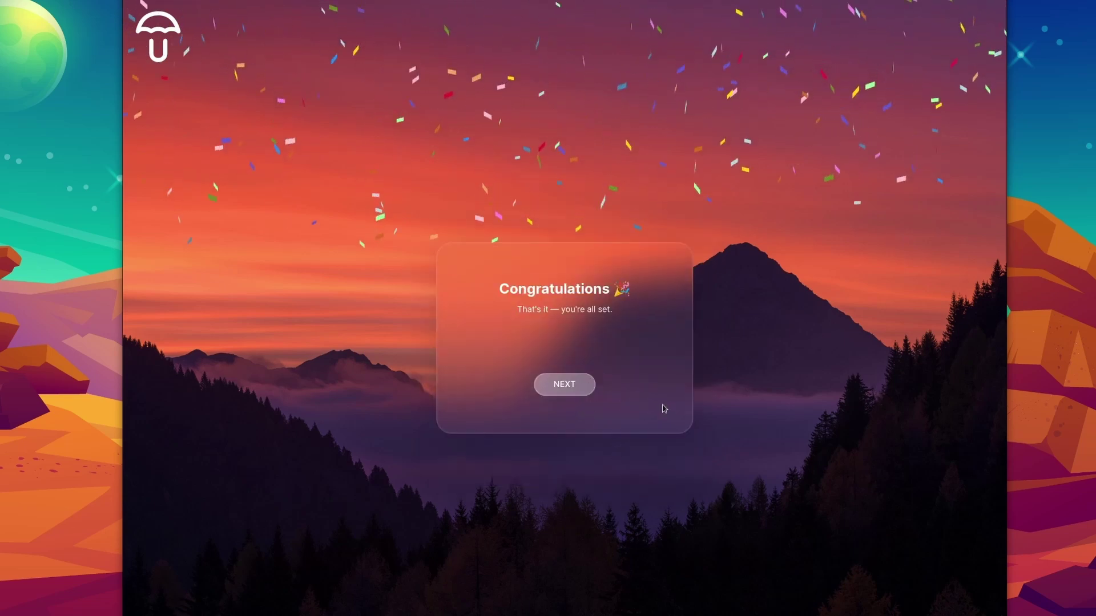
click(574, 387)
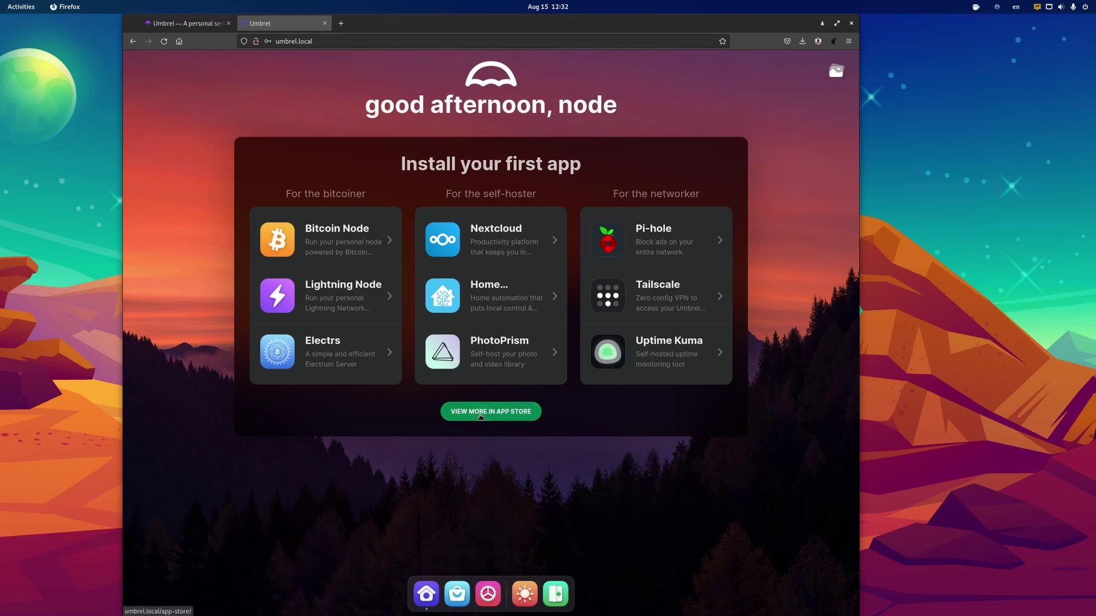
Scroll through the full Umbrel app store catalogue, then close it to return to the dashboard.
click(486, 416)
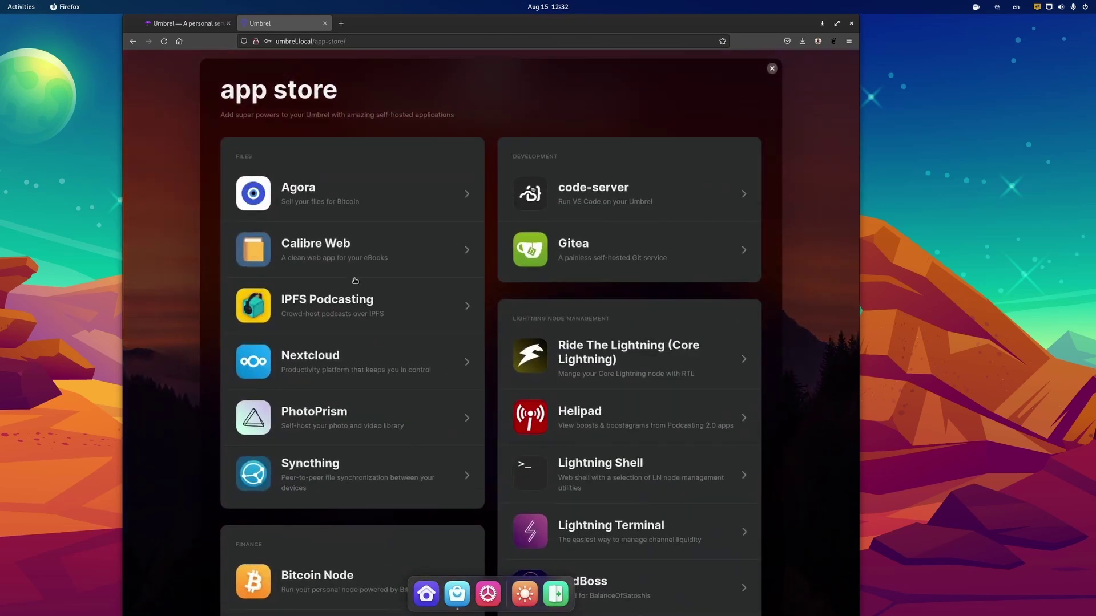
scroll(399, 329, down, 6)
scroll(399, 329, down, 15)
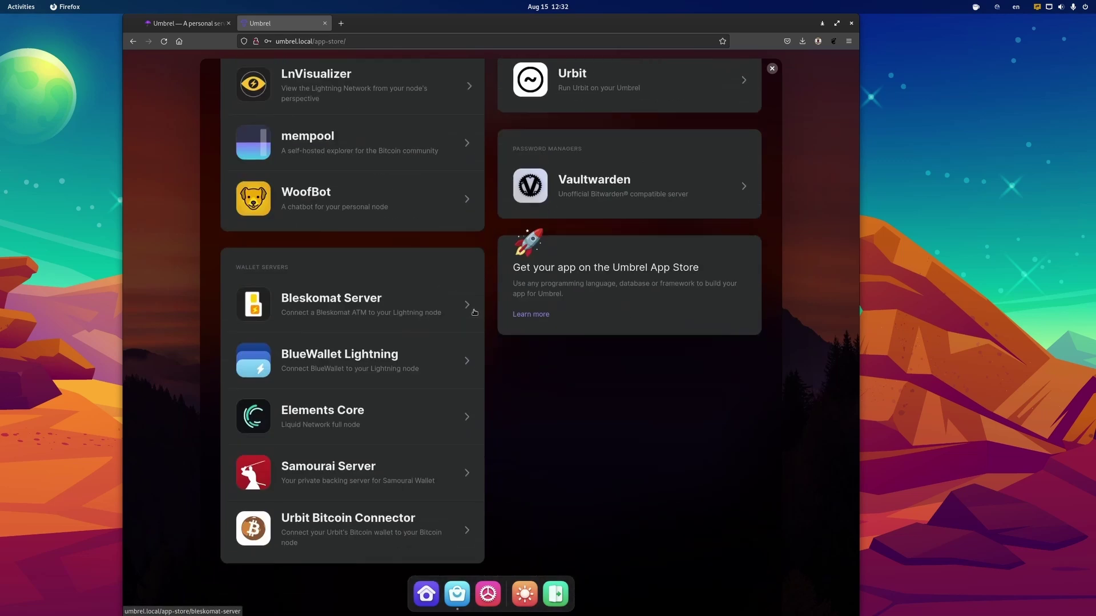
scroll(477, 311, up, 10)
scroll(503, 312, up, 10)
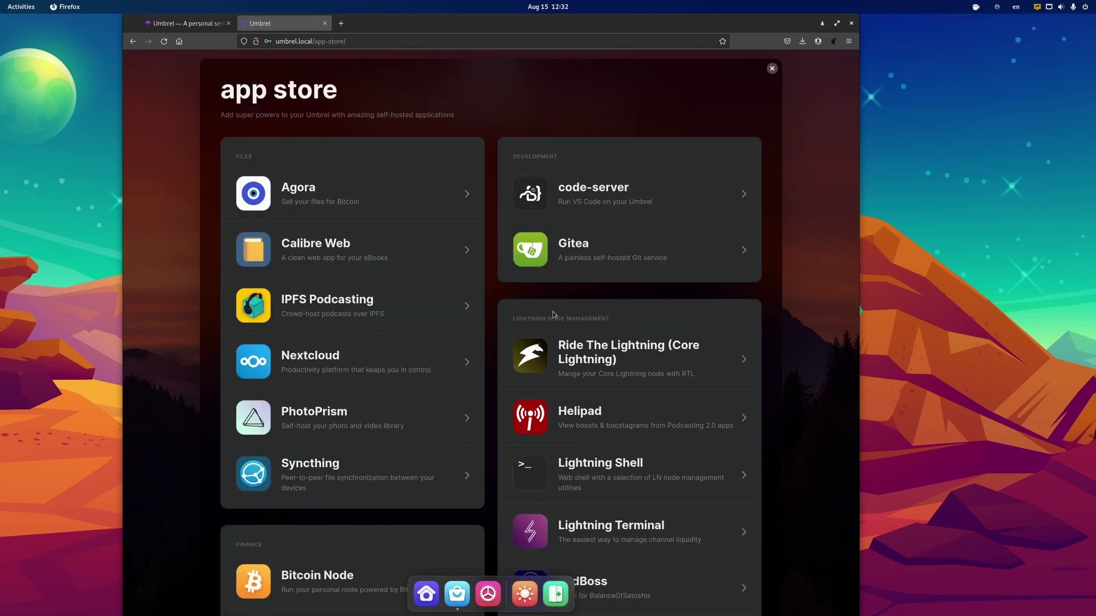
click(771, 69)
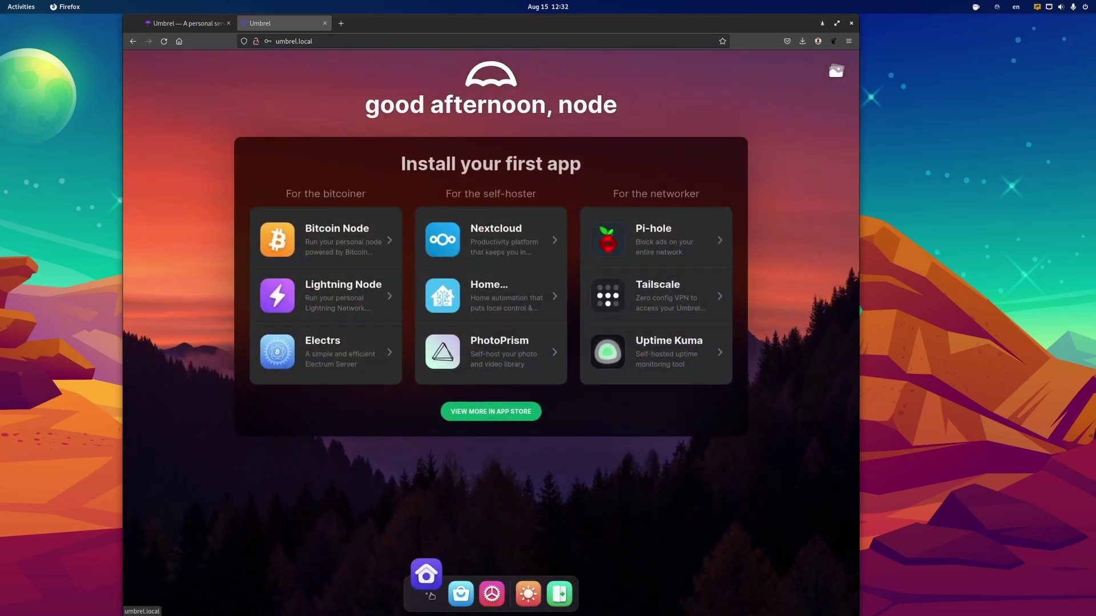
click(490, 593)
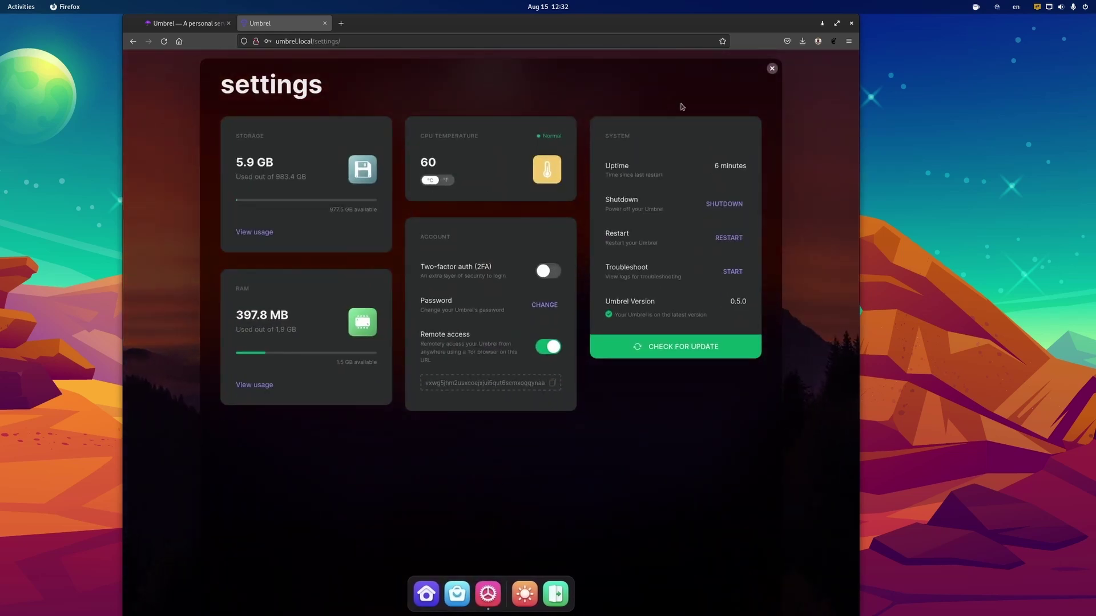
click(773, 68)
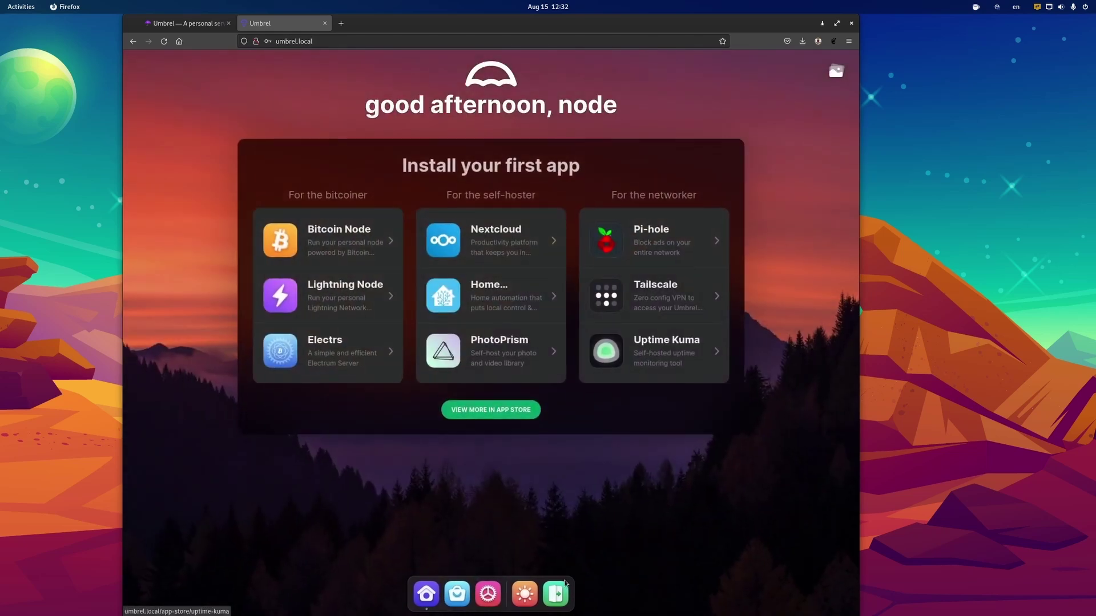
click(525, 589)
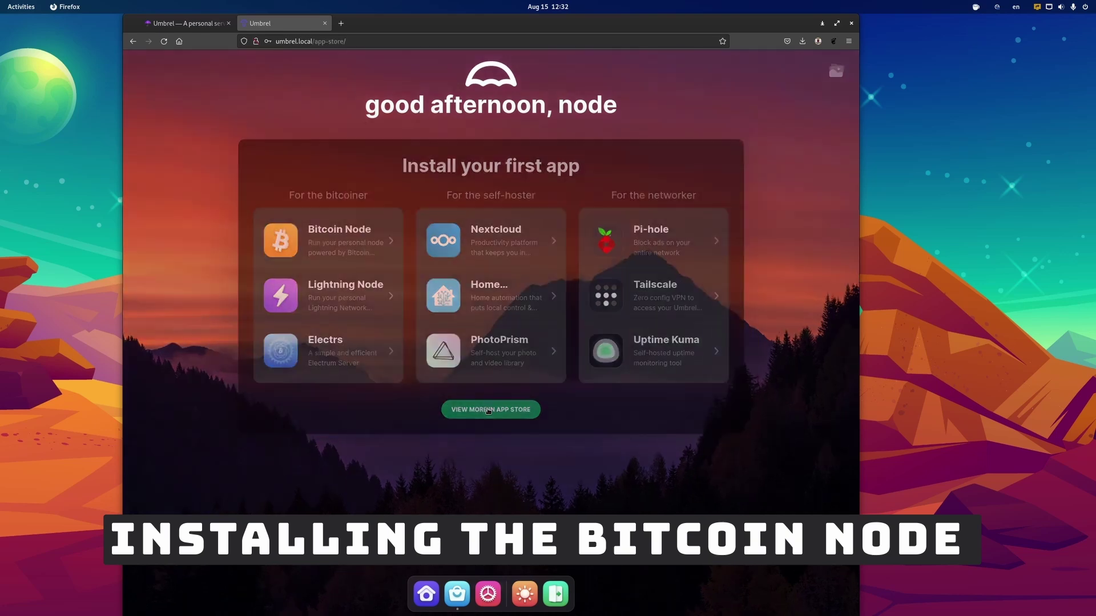
Browse the full App Store to the Finance apps and open the Bitcoin Node page.
click(474, 412)
scroll(362, 365, down, 3)
scroll(363, 365, down, 2)
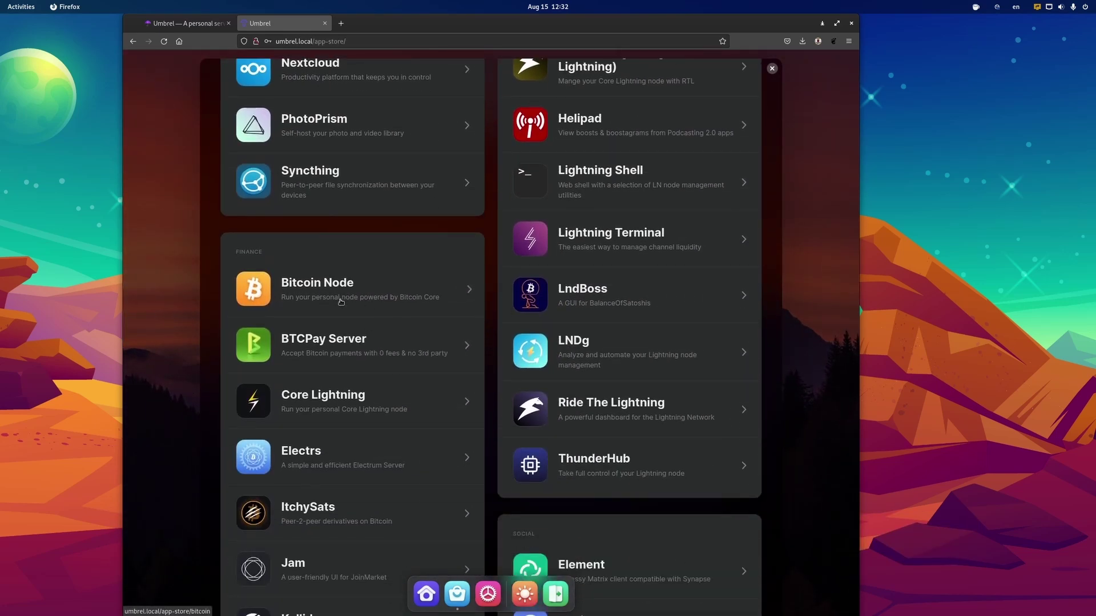
scroll(341, 302, down, 2)
scroll(350, 511, down, 5)
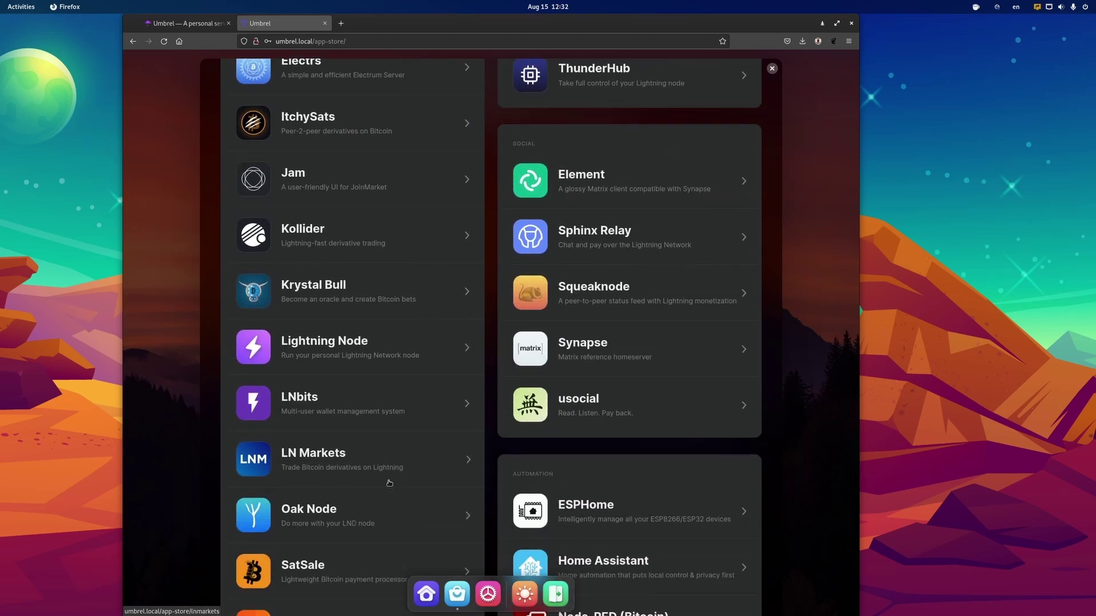
scroll(394, 437, up, 4)
scroll(341, 214, up, 1)
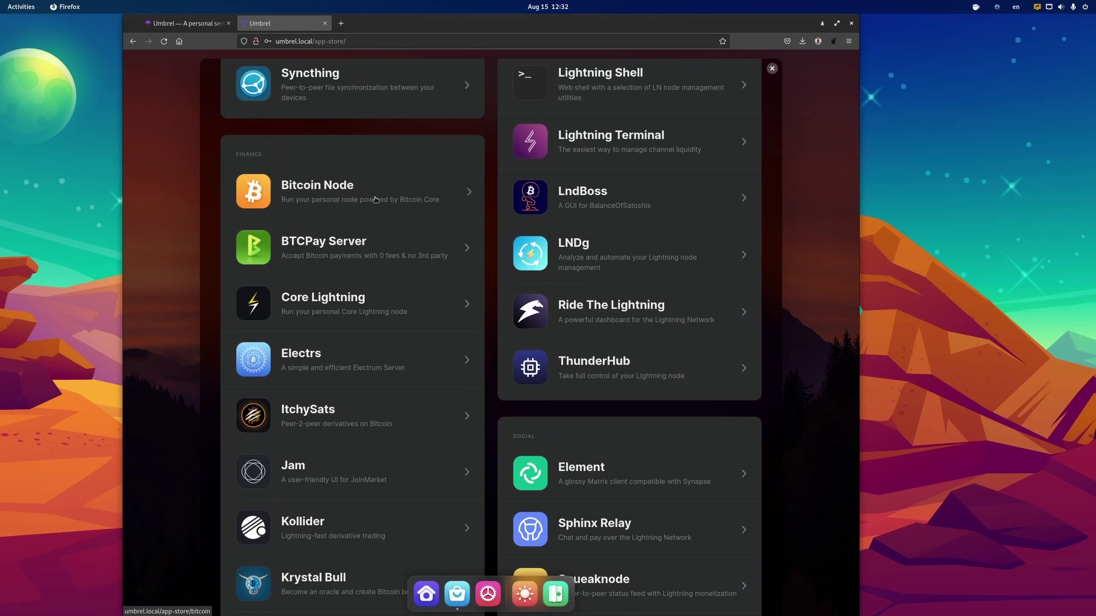
click(456, 197)
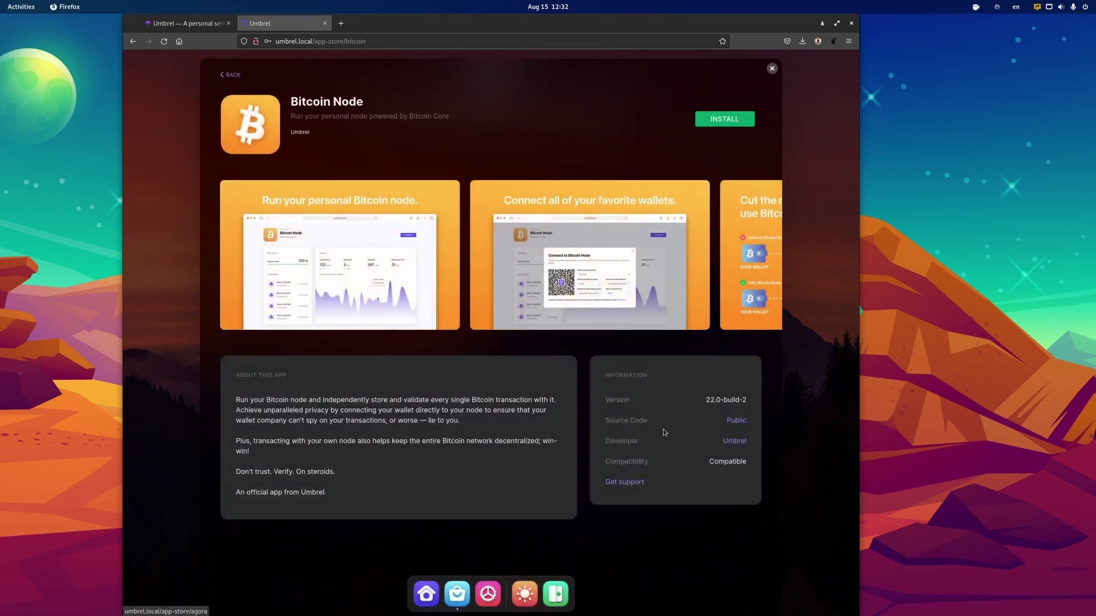
Start installing Bitcoin Node from its app page.
drag(710, 462, 753, 465)
click(563, 443)
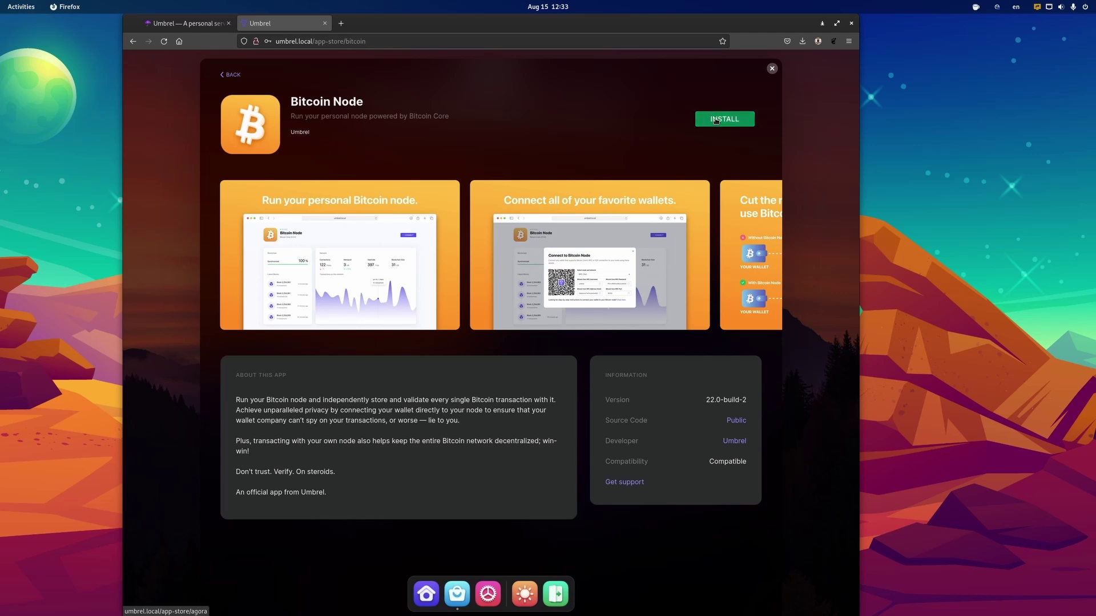
click(753, 114)
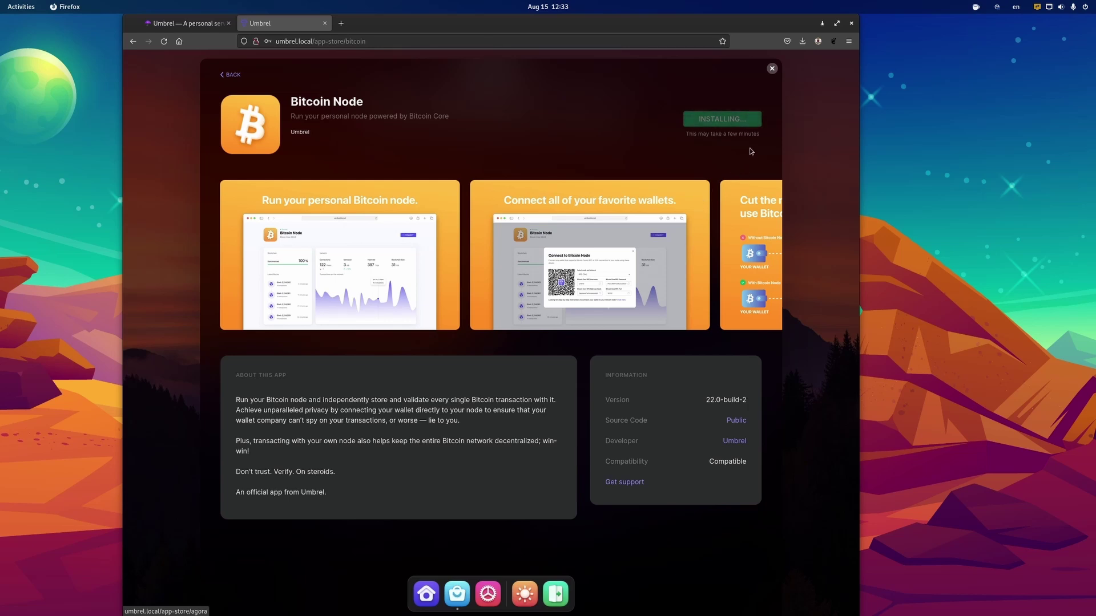
Return home, open Settings, and view storage usage: 5.9 GB of 983.4 GB used by System.
click(774, 69)
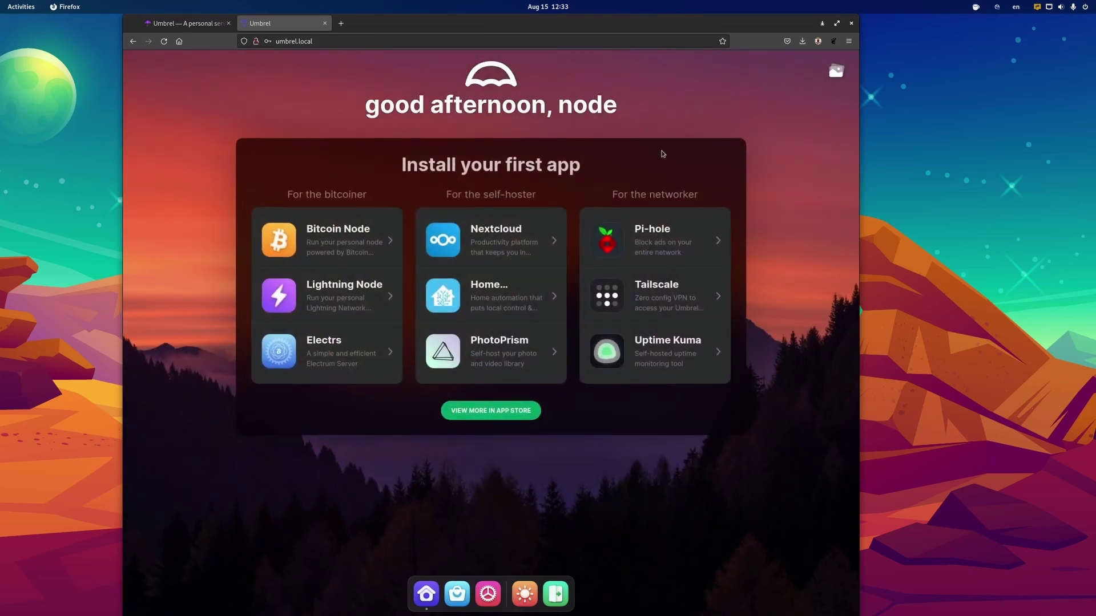
click(500, 597)
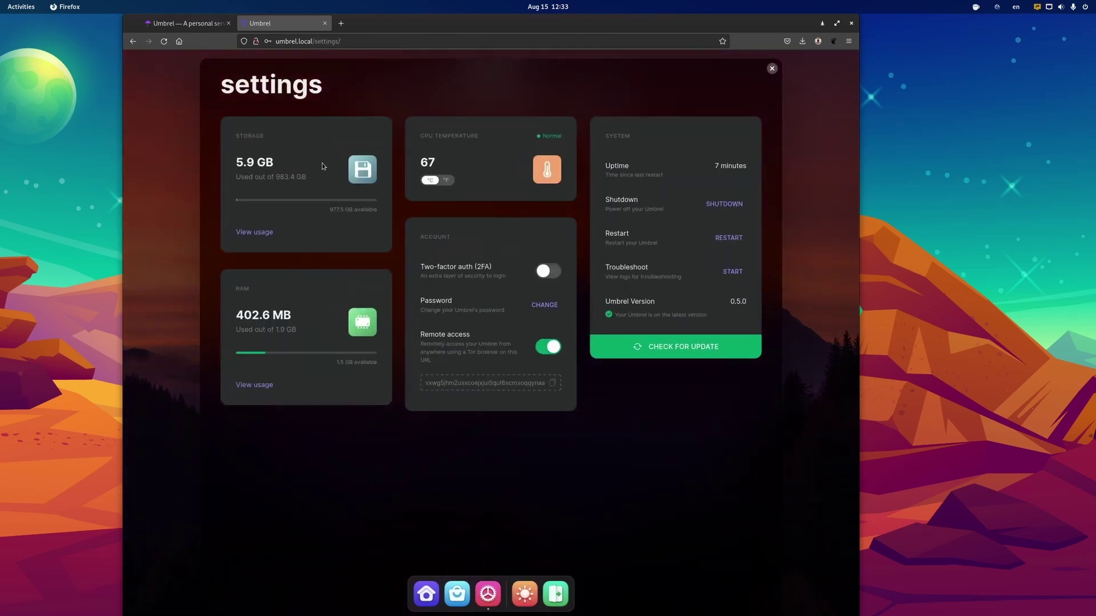
click(254, 232)
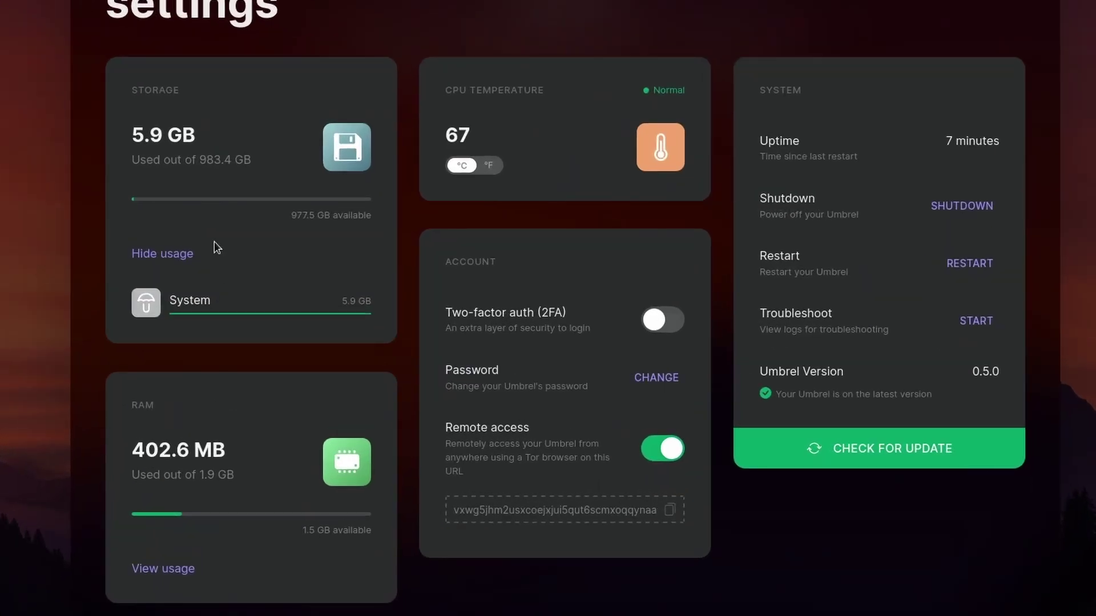
drag(164, 160, 240, 164)
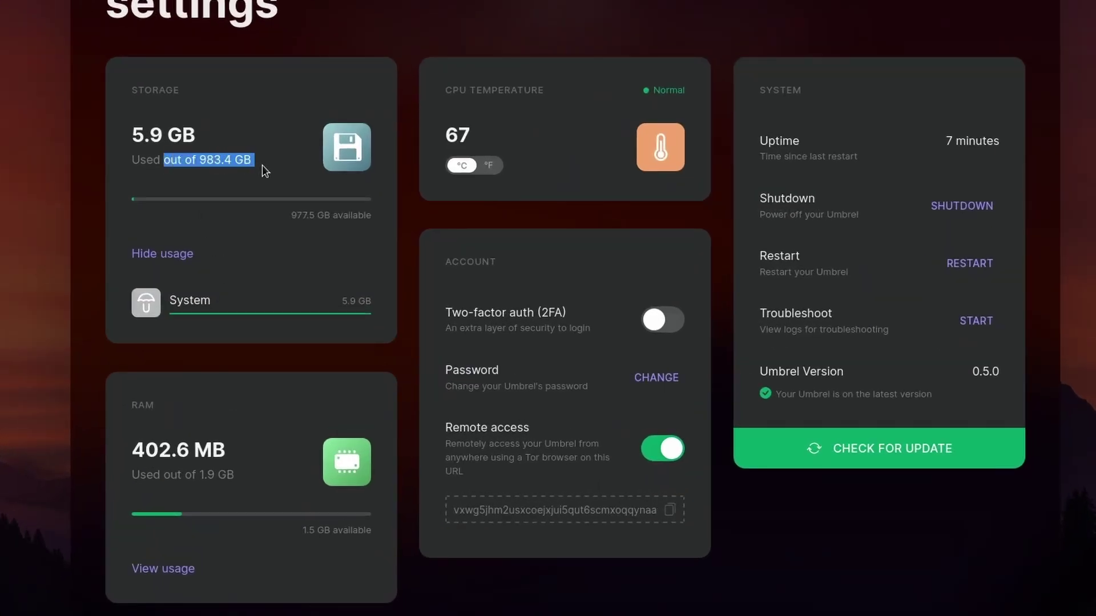
click(262, 165)
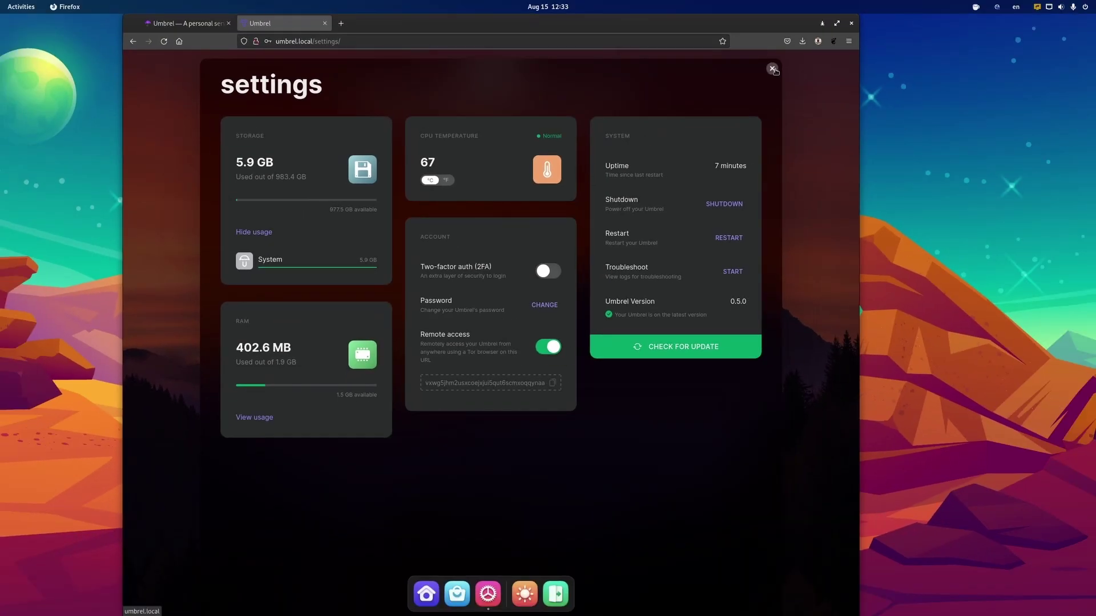
Leave Settings, reopen Bitcoin Node's App Store page, then close it back to the home screen.
click(955, 34)
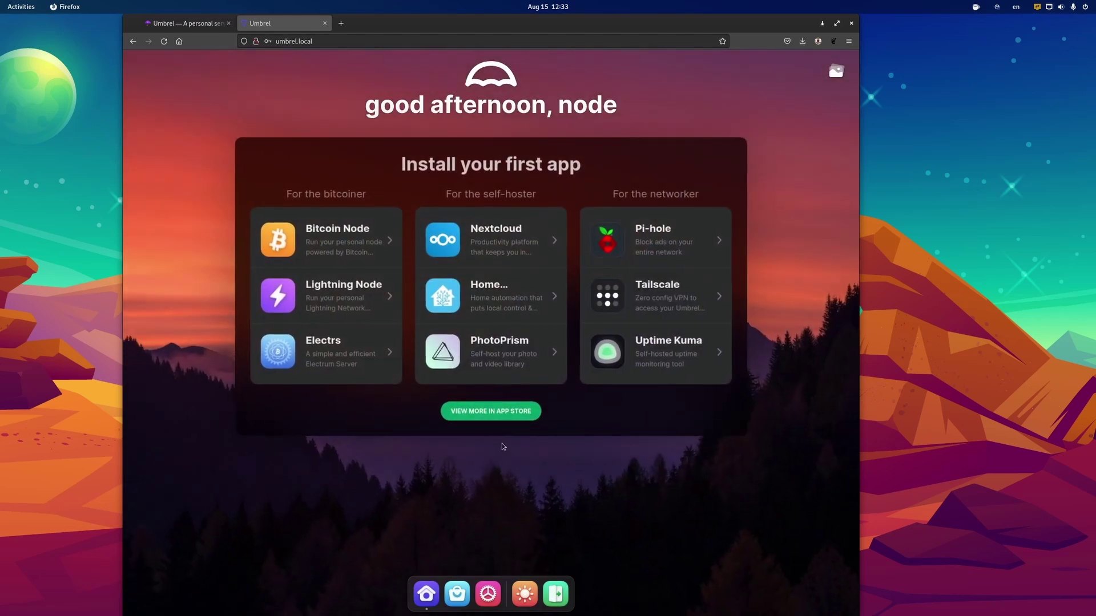
click(493, 411)
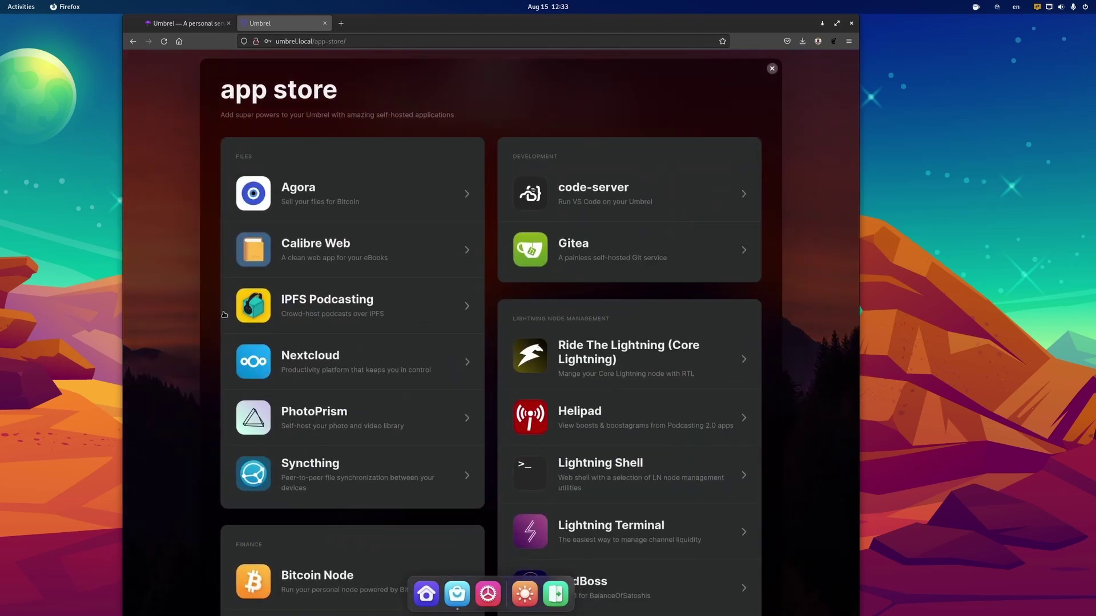
scroll(229, 312, down, 5)
click(385, 257)
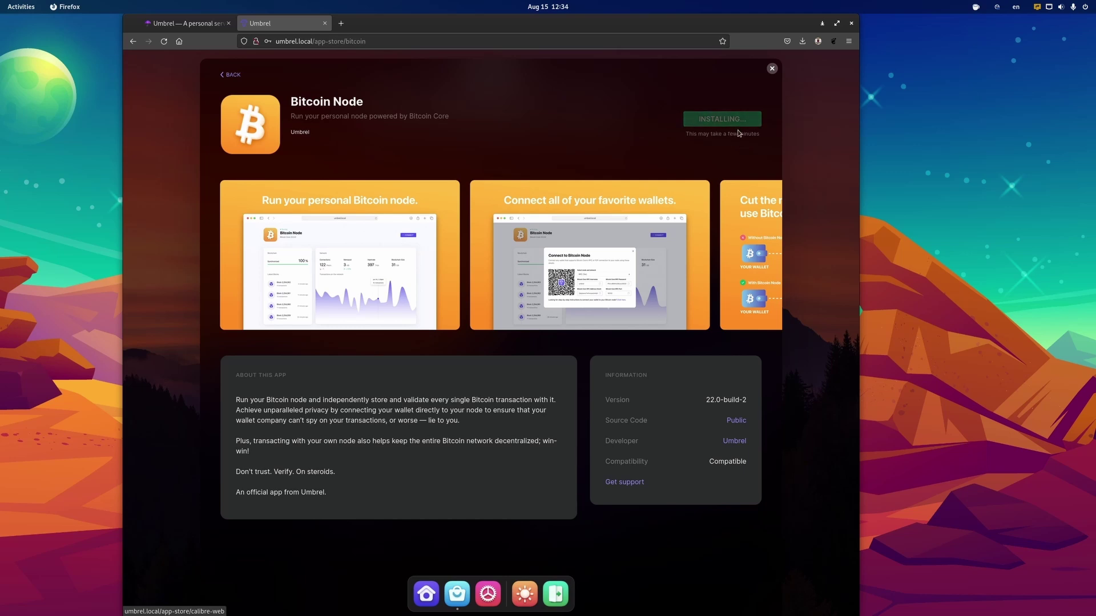
click(810, 162)
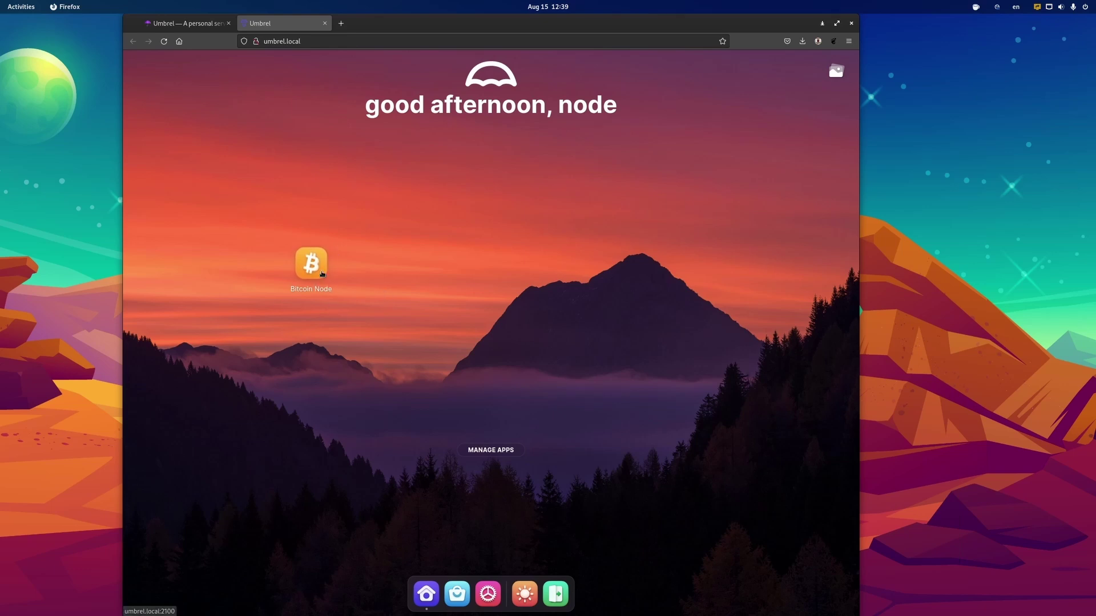
Launch Bitcoin Node, confirm Bitcoin Core 22.0.0 is syncing at 0%, and end on the Umbrel tab.
click(318, 269)
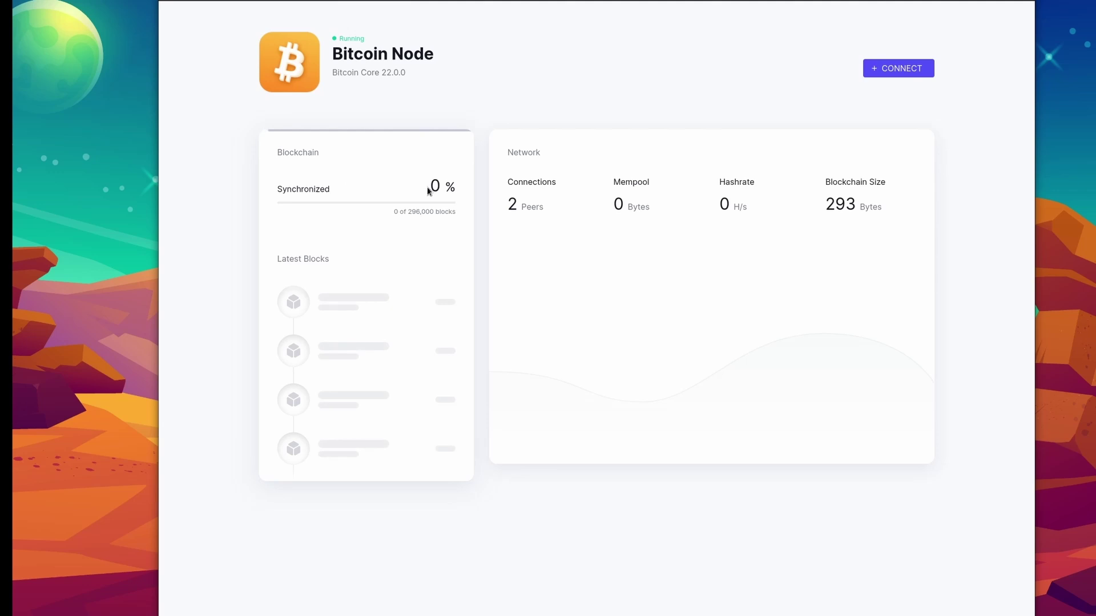
click(455, 200)
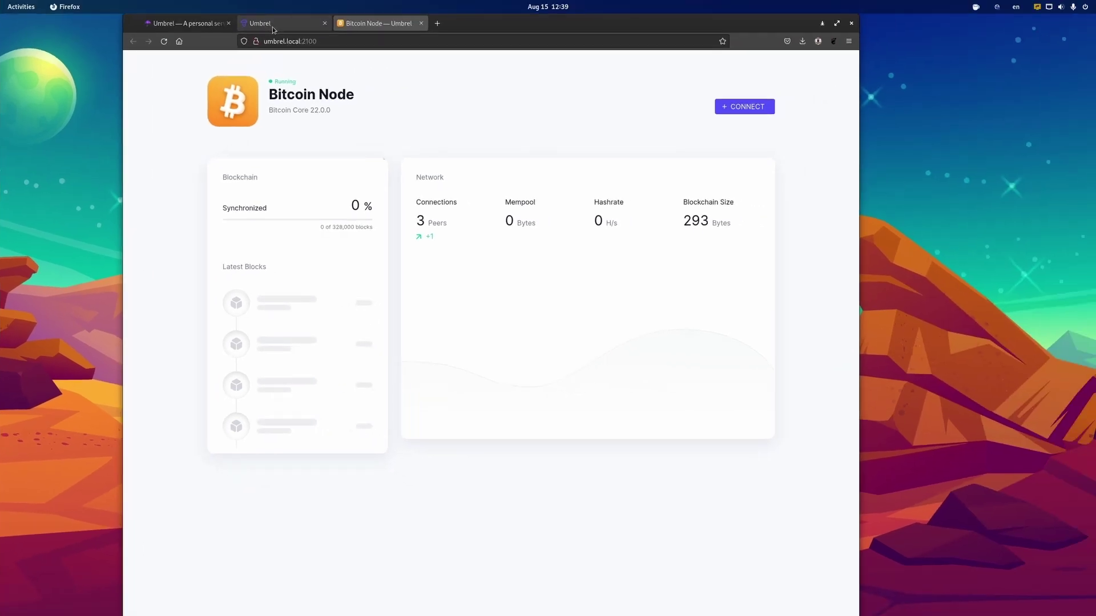
click(272, 23)
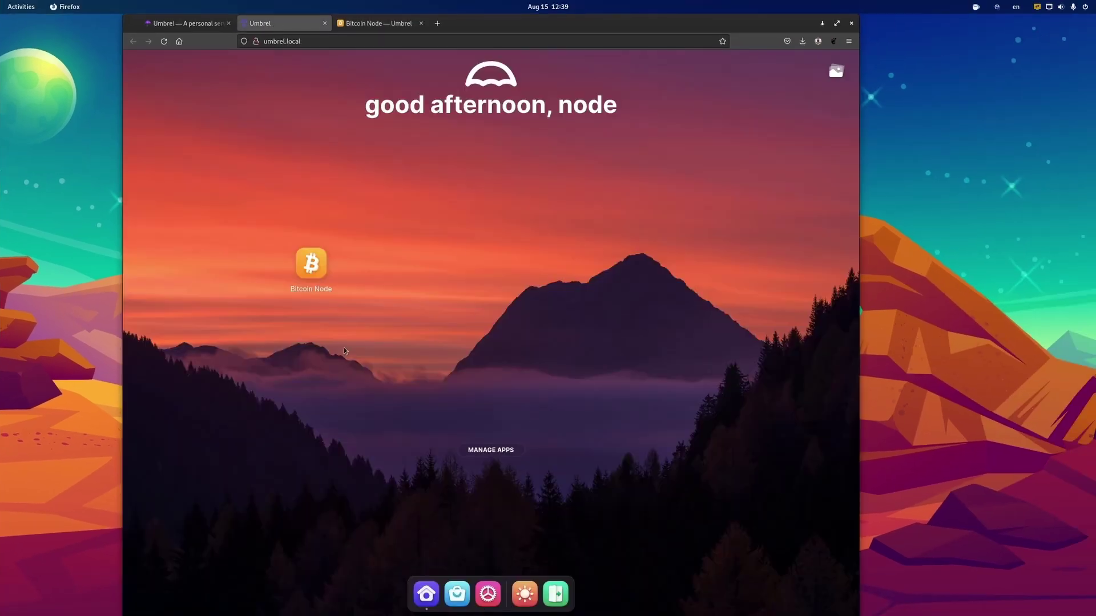
click(377, 23)
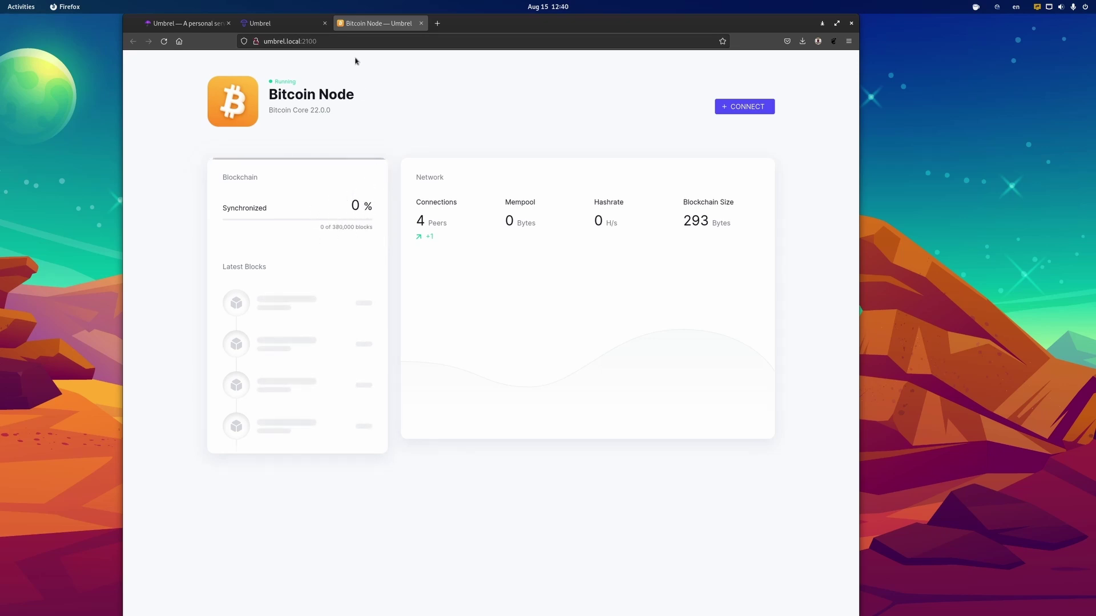
click(300, 24)
click(380, 24)
click(305, 22)
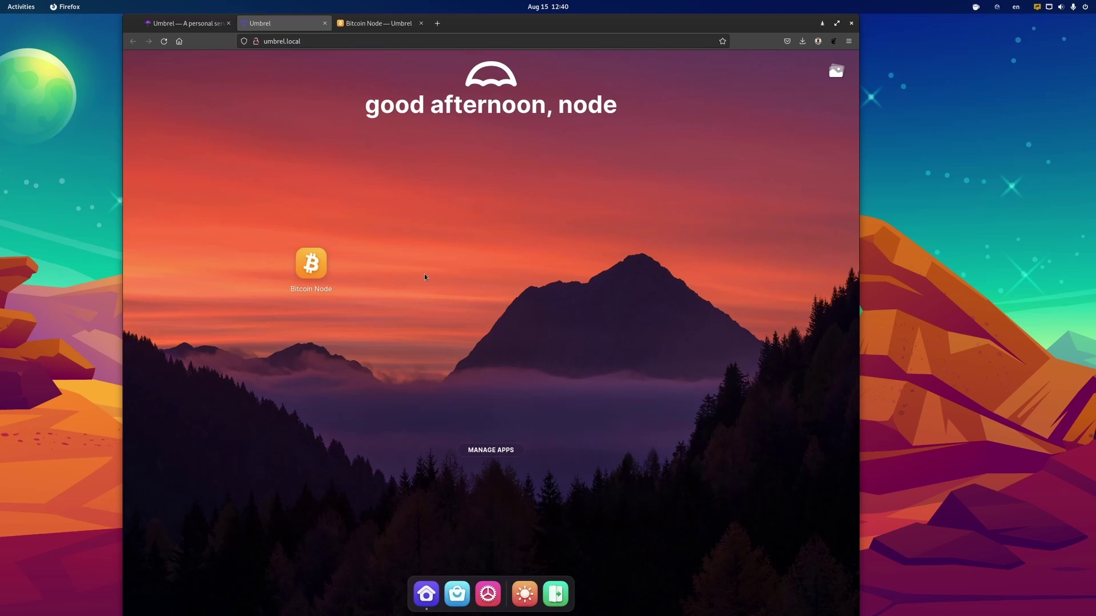
click(380, 24)
click(297, 22)
click(456, 594)
scroll(471, 303, down, 20)
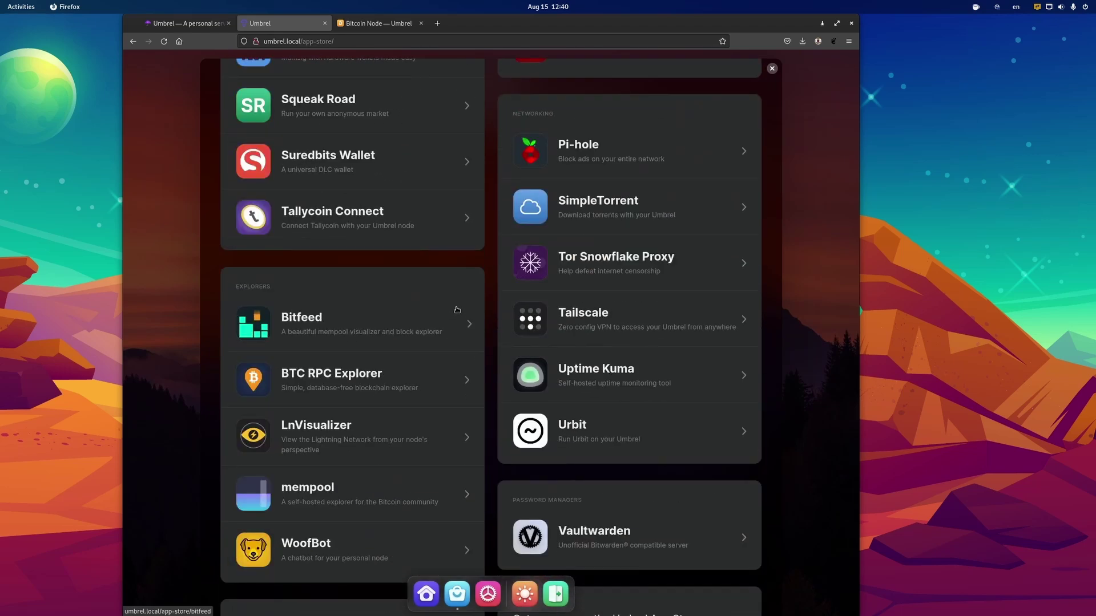
scroll(461, 312, down, 1)
scroll(470, 313, down, 5)
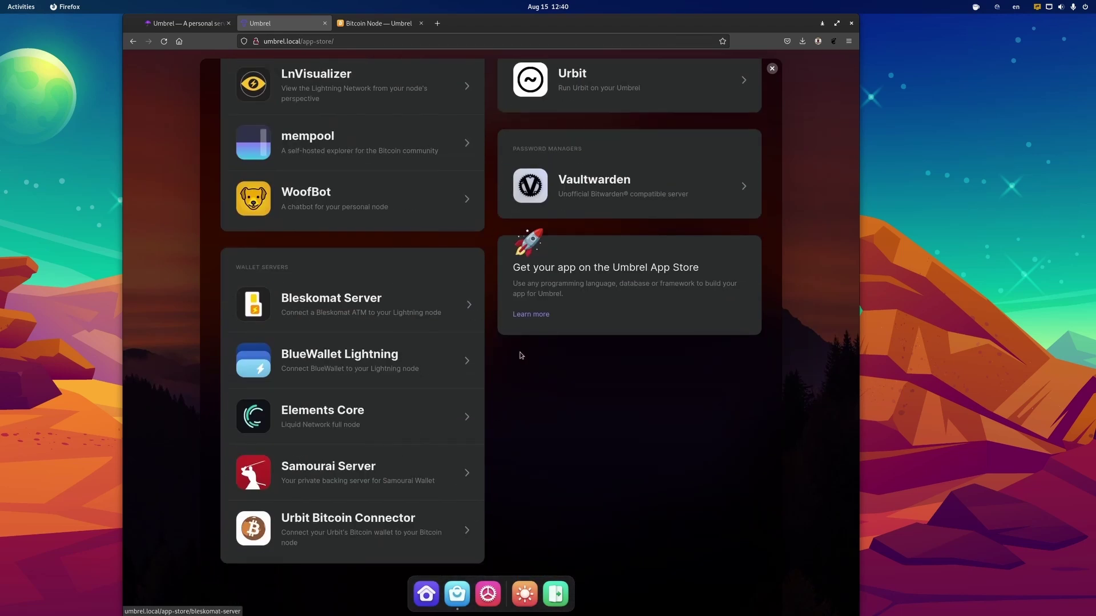
scroll(612, 482, up, 1)
scroll(612, 479, up, 20)
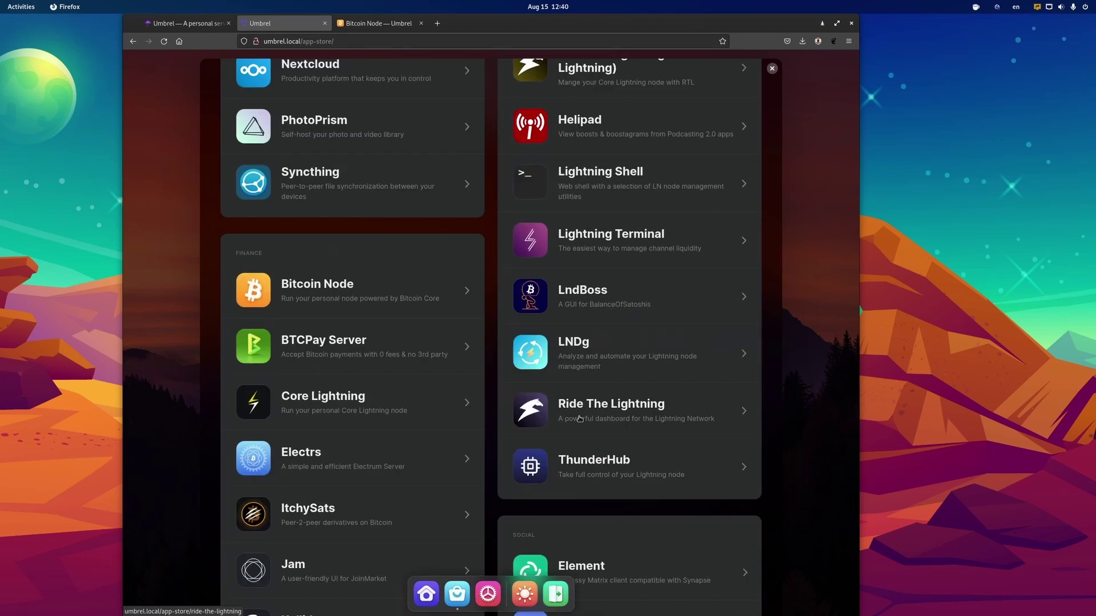
scroll(580, 419, up, 4)
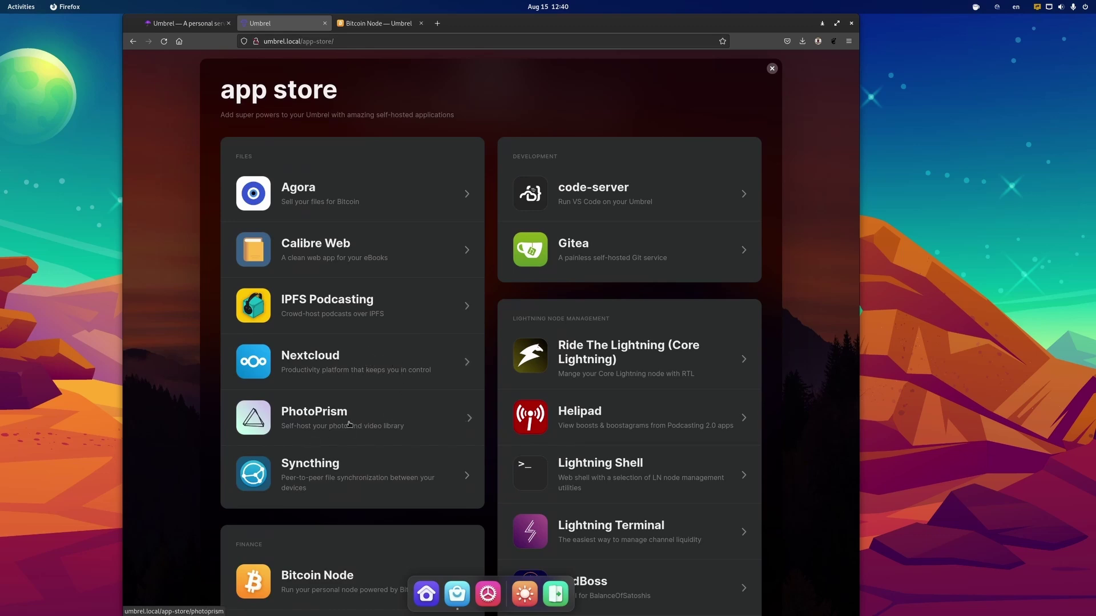
scroll(707, 433, down, 8)
scroll(708, 433, down, 10)
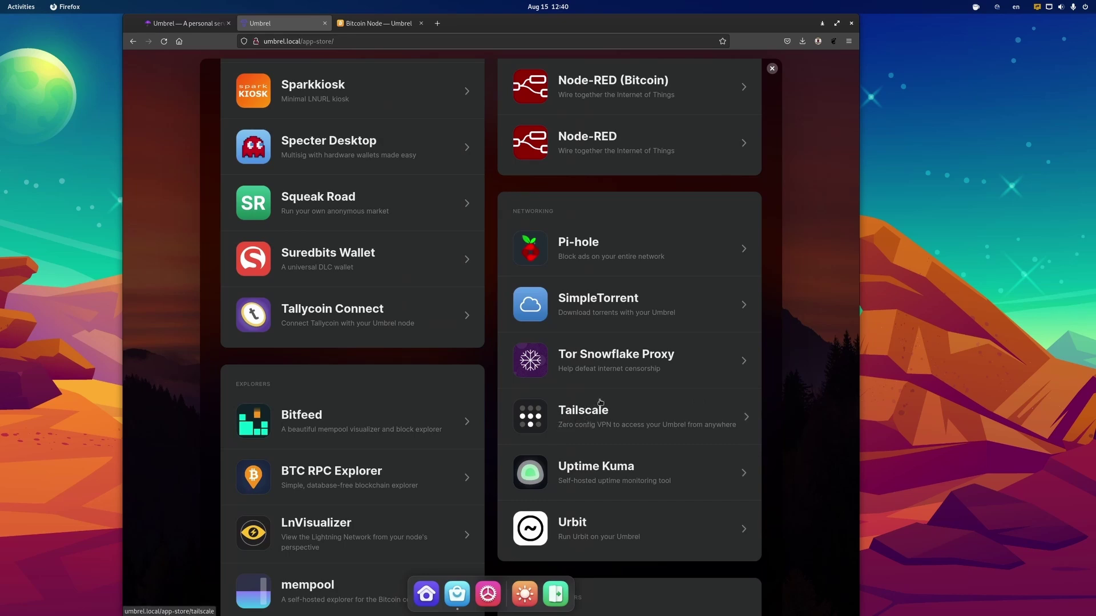
scroll(601, 402, down, 6)
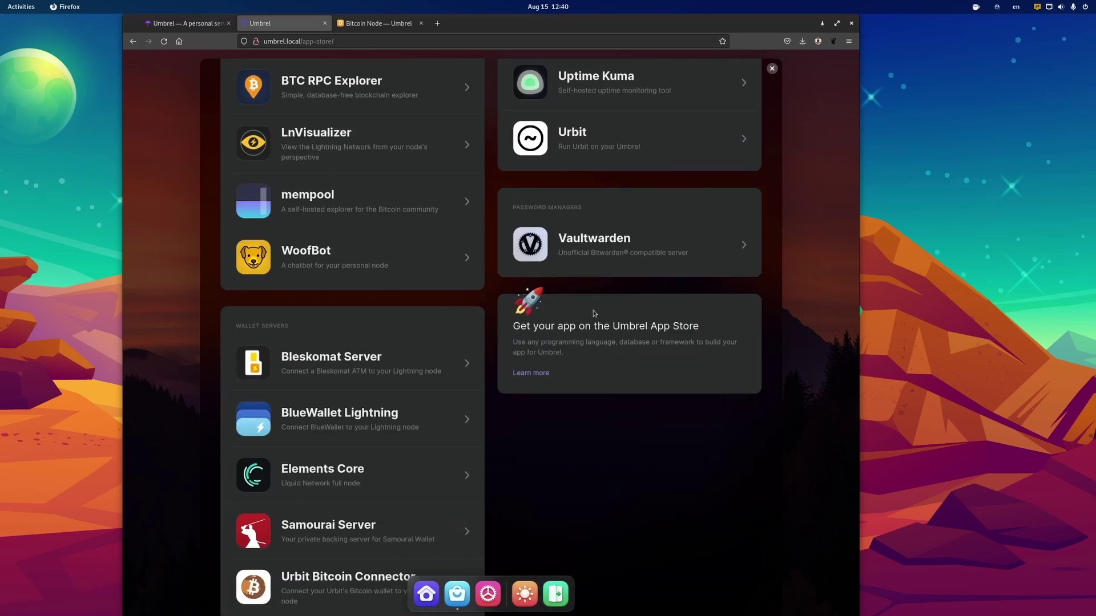
scroll(589, 380, up, 12)
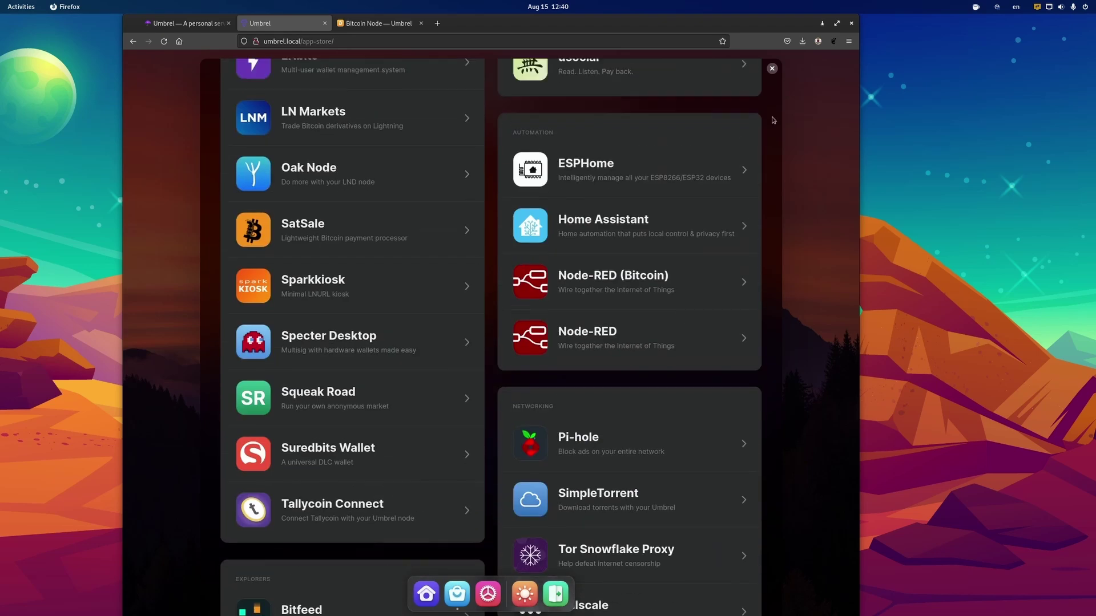
click(772, 70)
click(305, 262)
key(ctrl+shift+Tab)
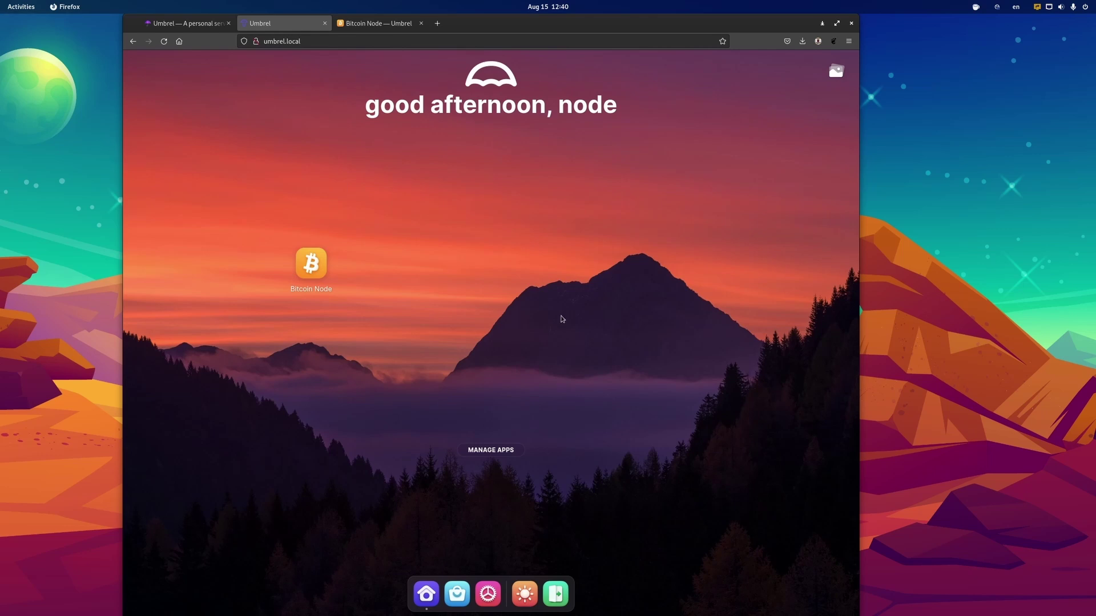